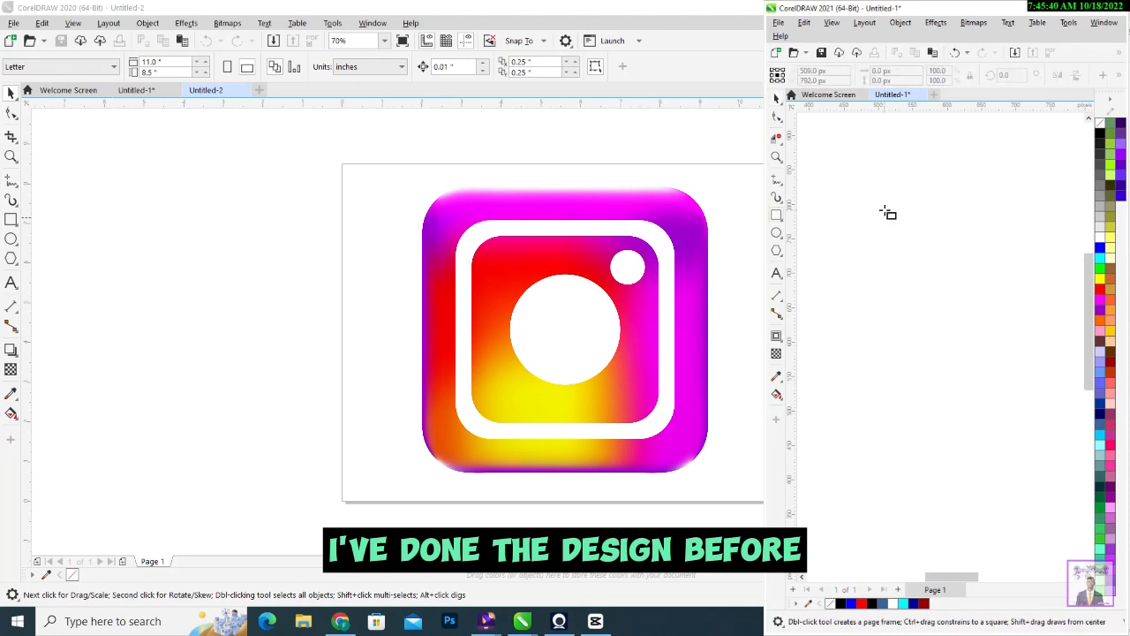
- Draw a square about 249 px wide and round its corners
drag(884, 208, 1054, 383)
drag(972, 303, 938, 318)
drag(1038, 247, 1037, 252)
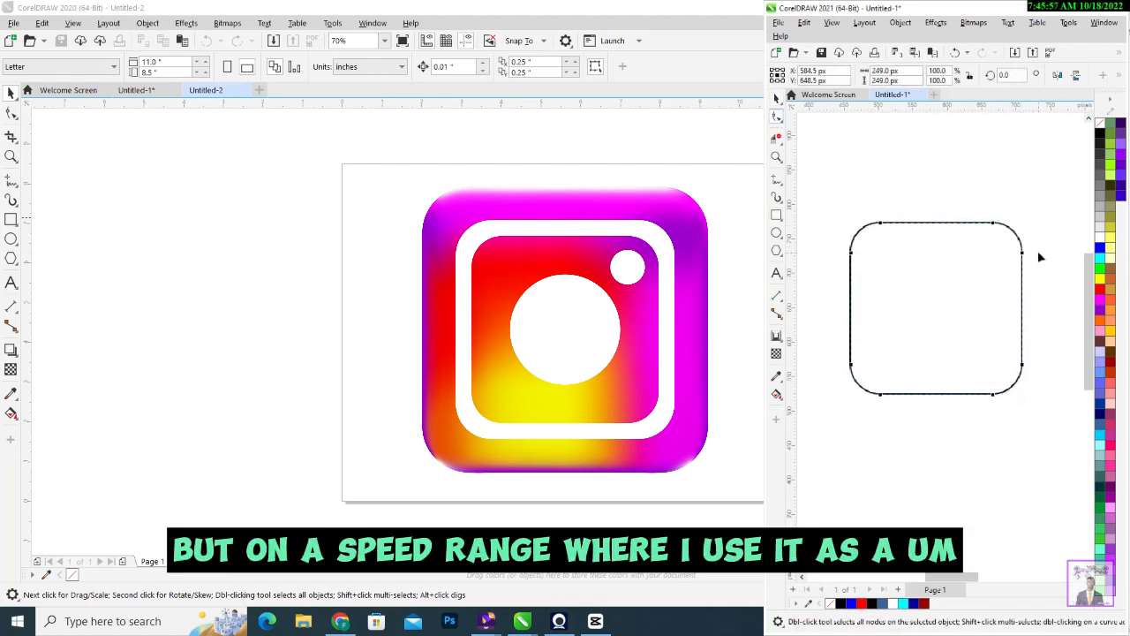
- Add two concentric rounded-square copies about 195 px and 166 px wide, and draw a circle about 97 px wide inside them
click(777, 98)
drag(1023, 393, 1001, 369)
key(F7)
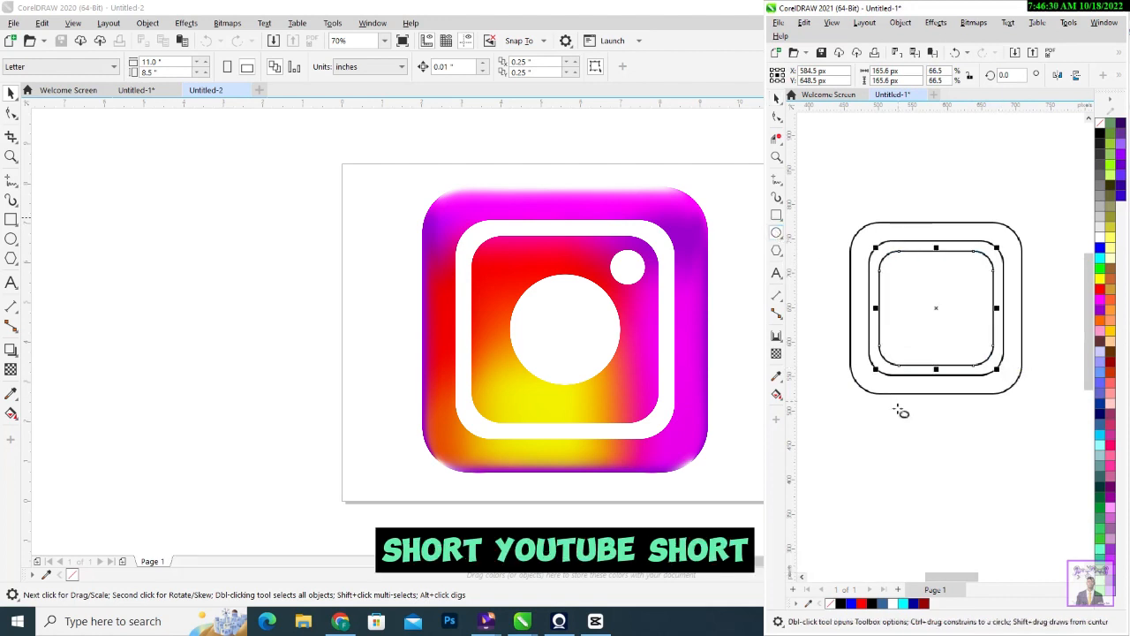
mouse_move(893, 448)
mouse_down()
mouse_move(961, 497)
mouse_move(935, 307)
mouse_up()
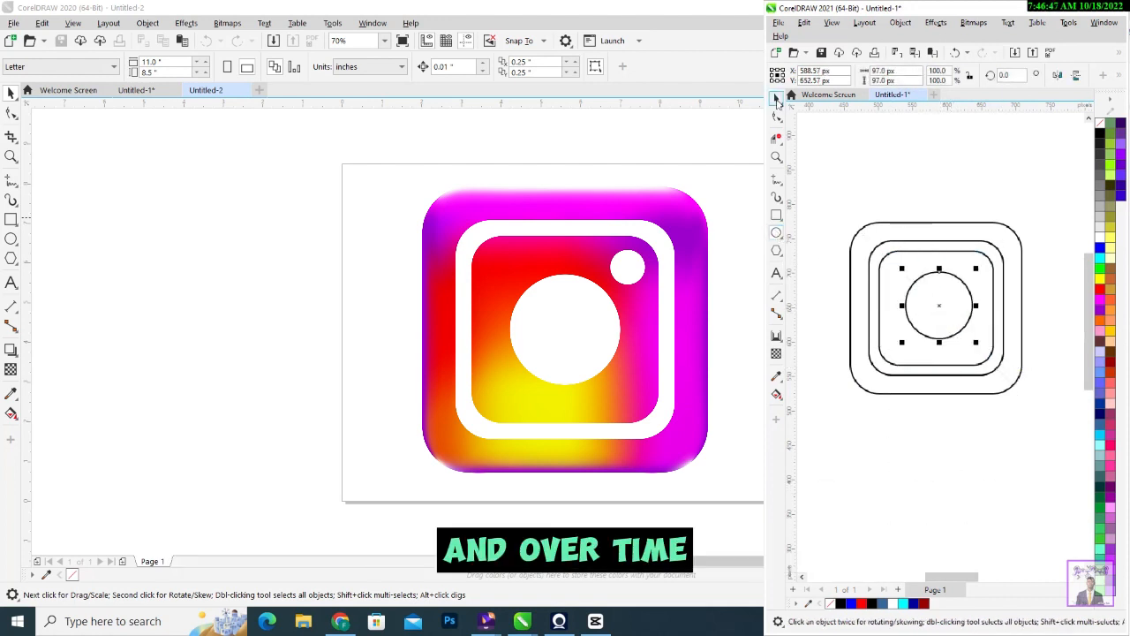
- Align the centres of all the rounded squares and the circle horizontally and vertically
double_click(777, 98)
key(ctrl+shift+a)
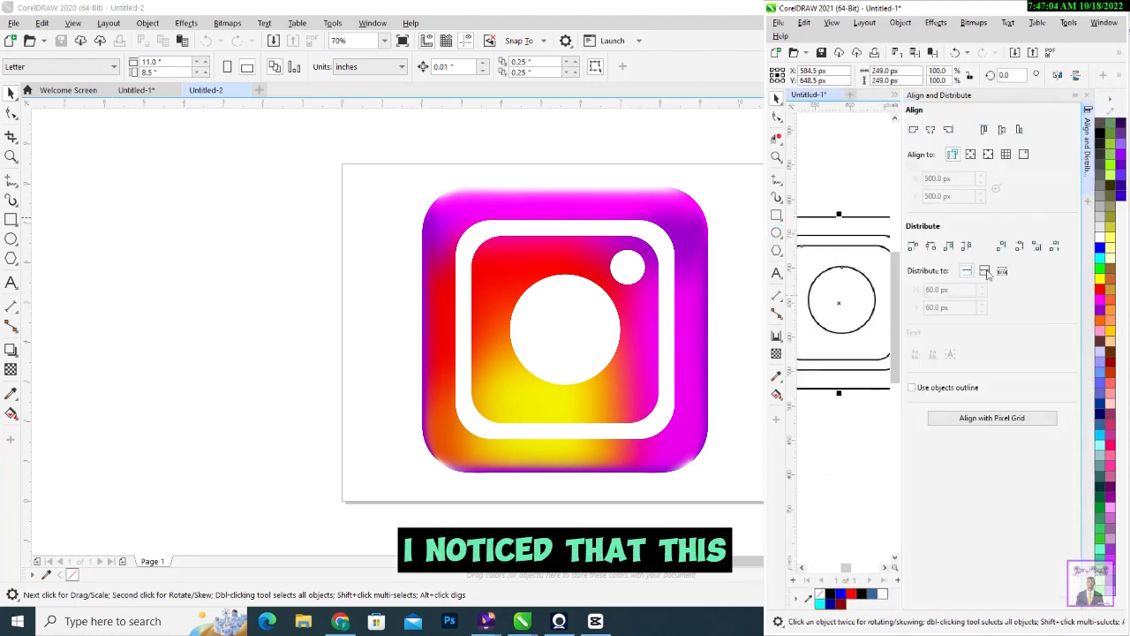
click(1075, 95)
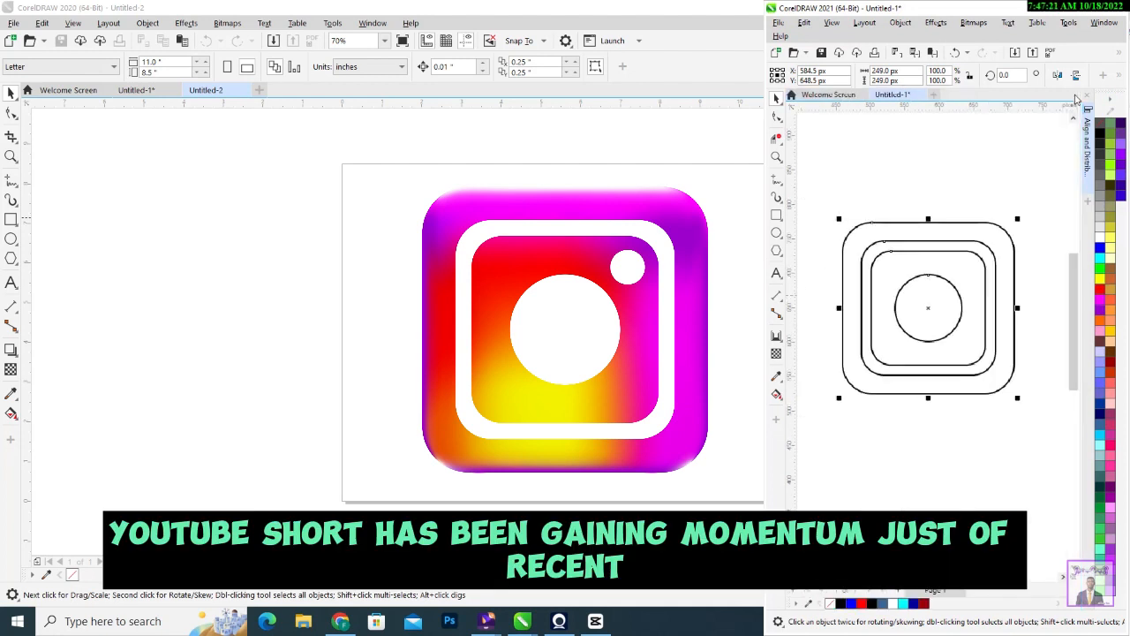
- Add a smaller concentric circle inside the central one and a small circle near the innermost square's upper-right corner
click(951, 312)
mouse_move(968, 346)
mouse_down()
mouse_move(959, 318)
mouse_move(969, 329)
mouse_move(991, 295)
mouse_move(986, 280)
mouse_up()
key(ctrl+d)
click(927, 240)
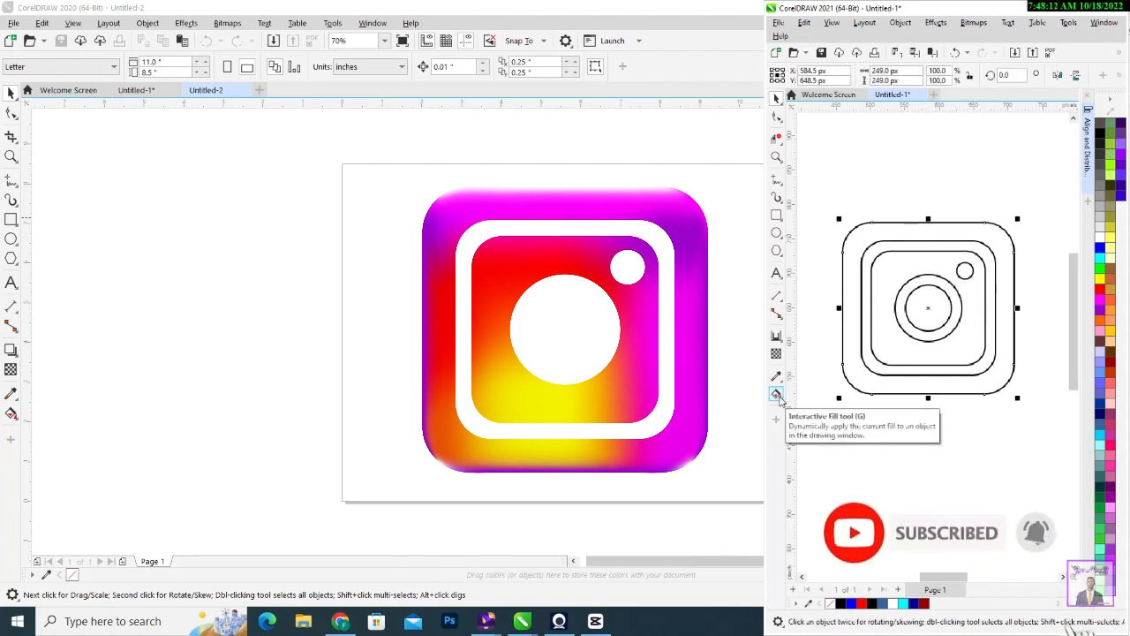
- Move the outer rounded square to the empty area below the other shapes
click(940, 300)
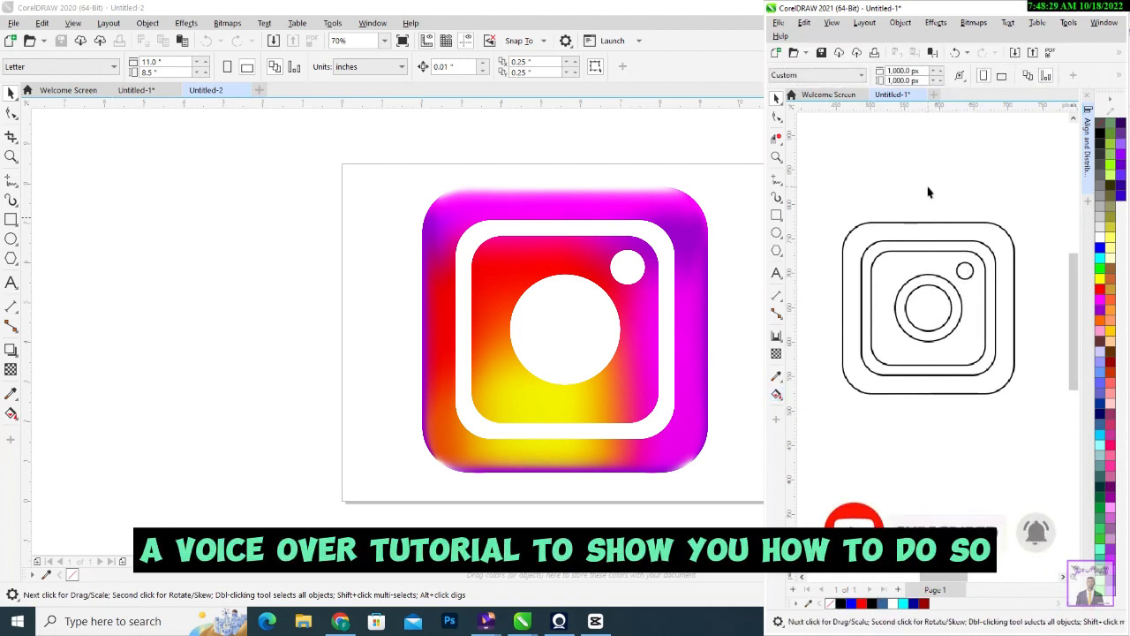
click(927, 223)
drag(927, 223, 932, 406)
- Start a Mesh Fill on the separated outer rounded square
click(892, 248)
click(777, 394)
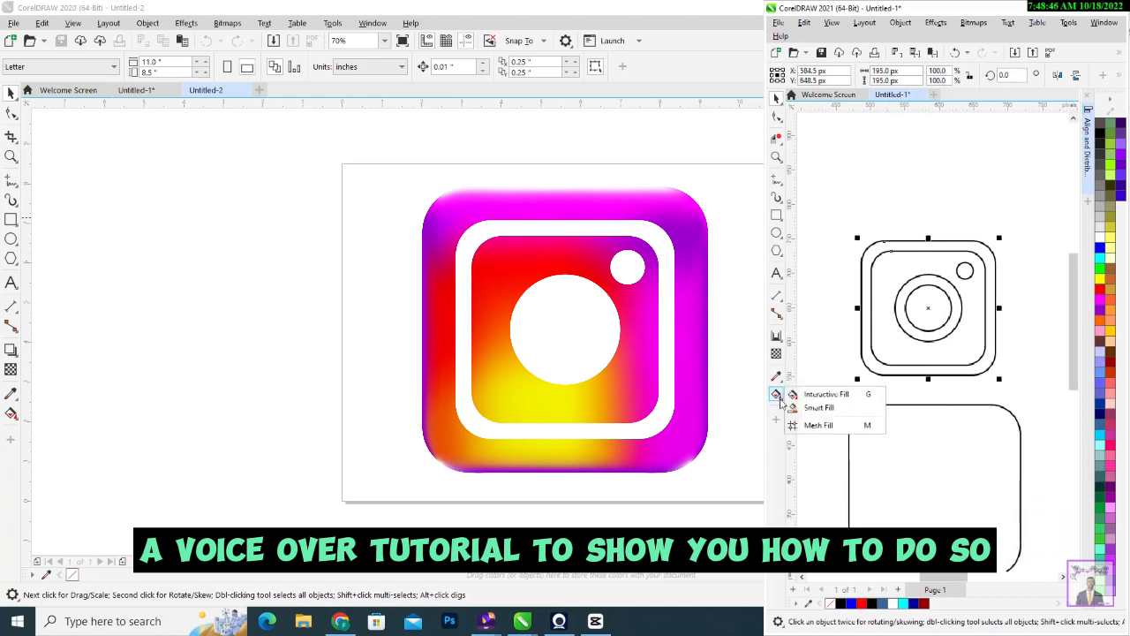
click(830, 425)
click(909, 406)
key(shift+F2)
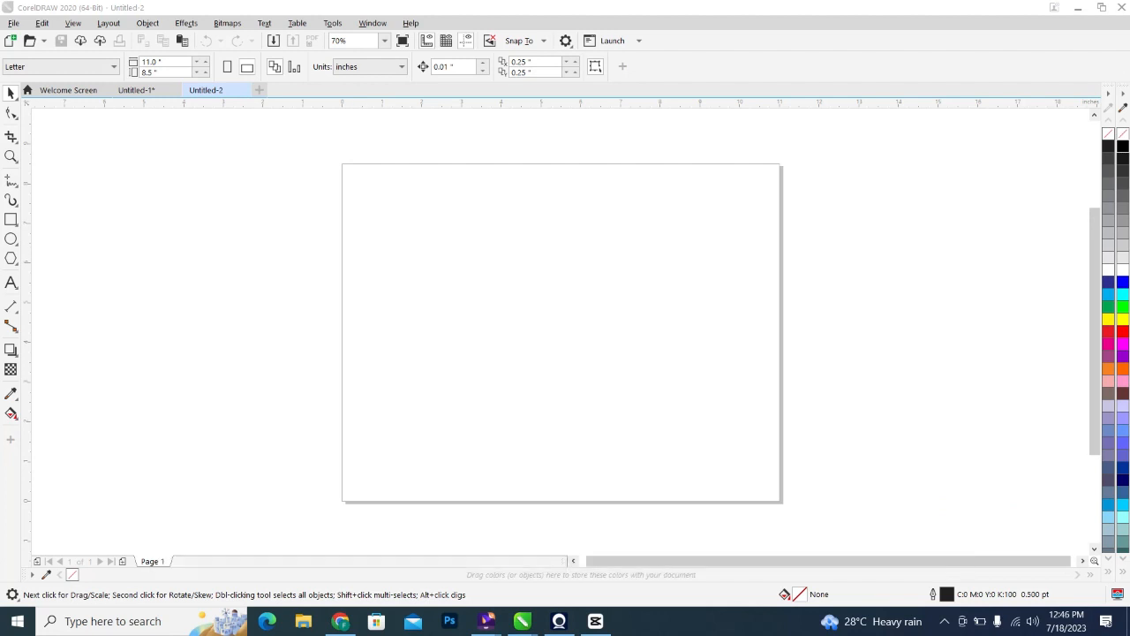
- Draw a square about 4.61 inches wide with the Rectangle tool and move it near the middle of the page
click(11, 219)
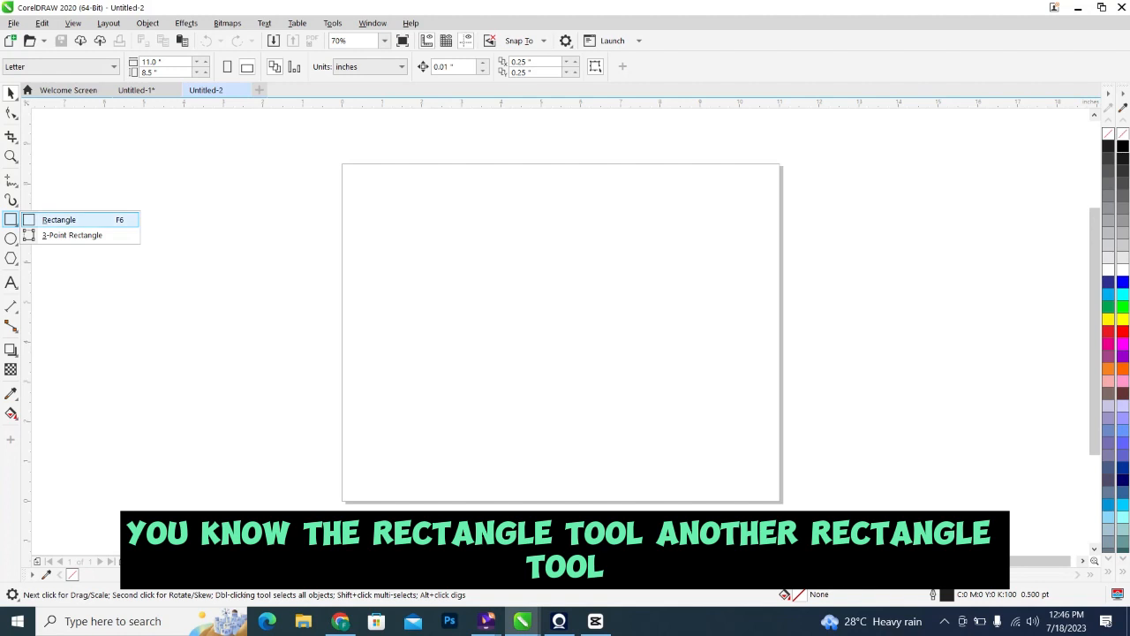
click(58, 219)
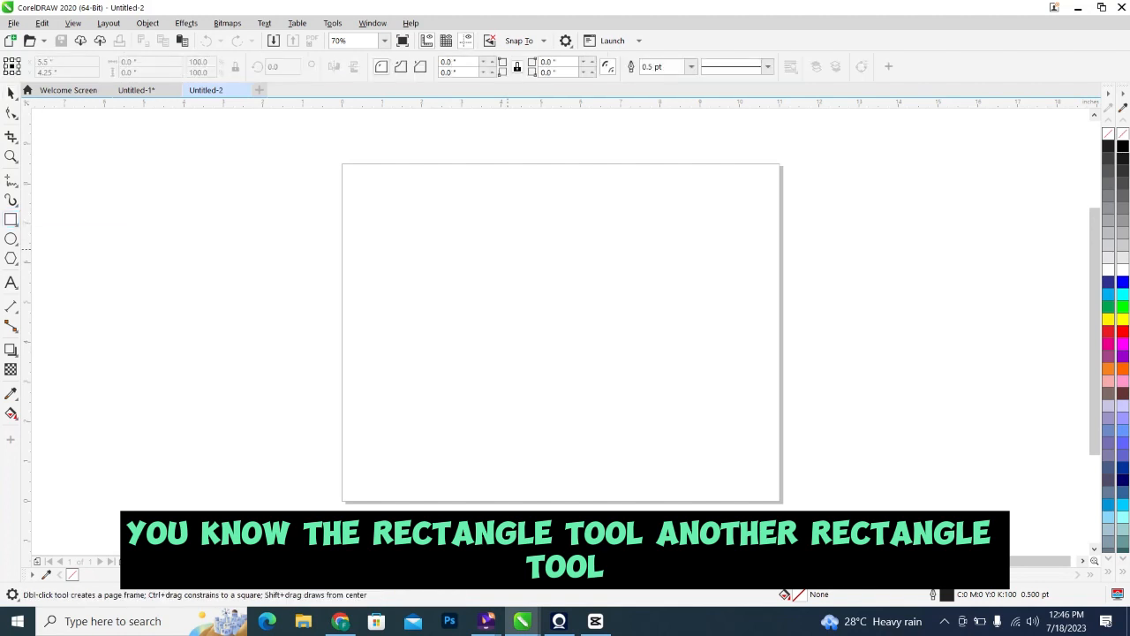
drag(507, 249, 690, 432)
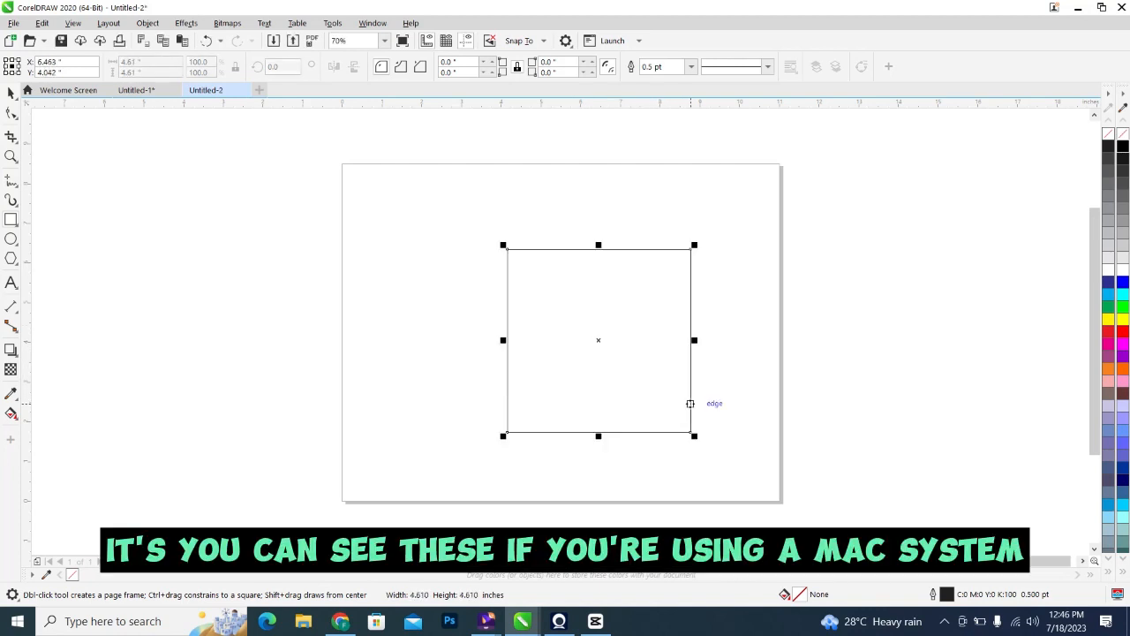
key(space)
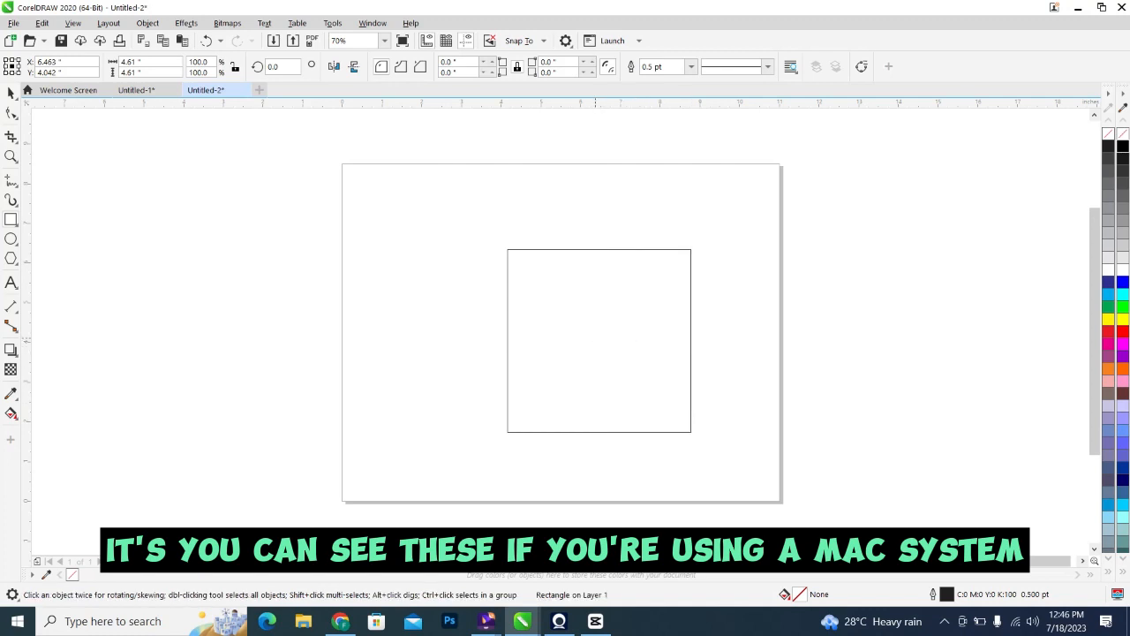
drag(598, 340, 558, 310)
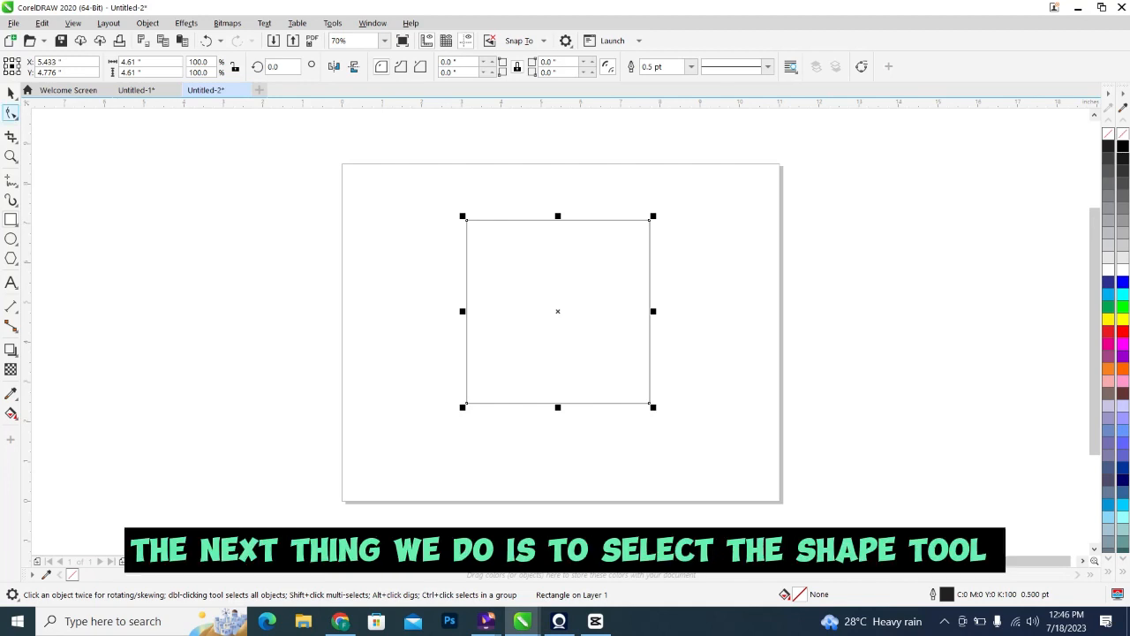
- Round all four corners of the square to a radius of about 0.75 inches with the Shape tool
click(12, 113)
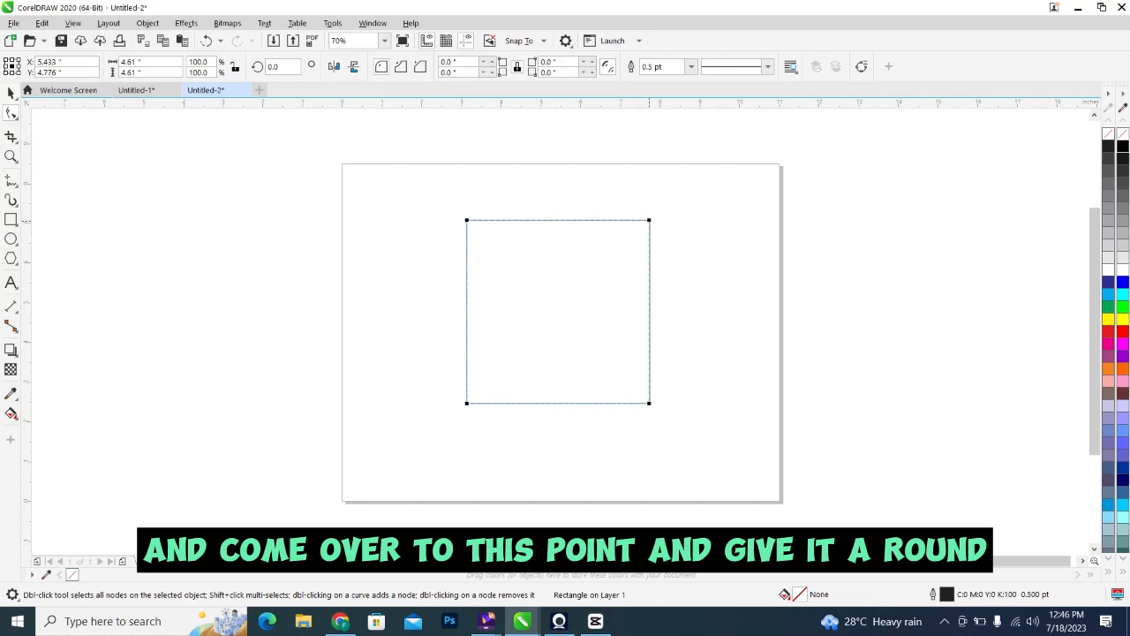
drag(649, 220, 666, 251)
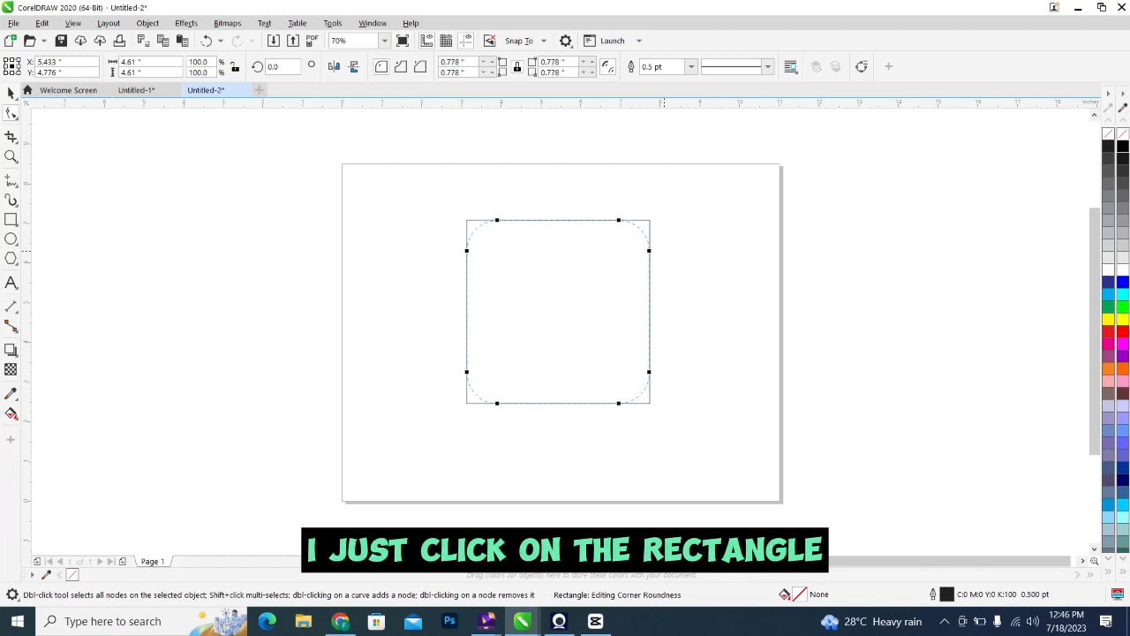
drag(666, 251, 663, 247)
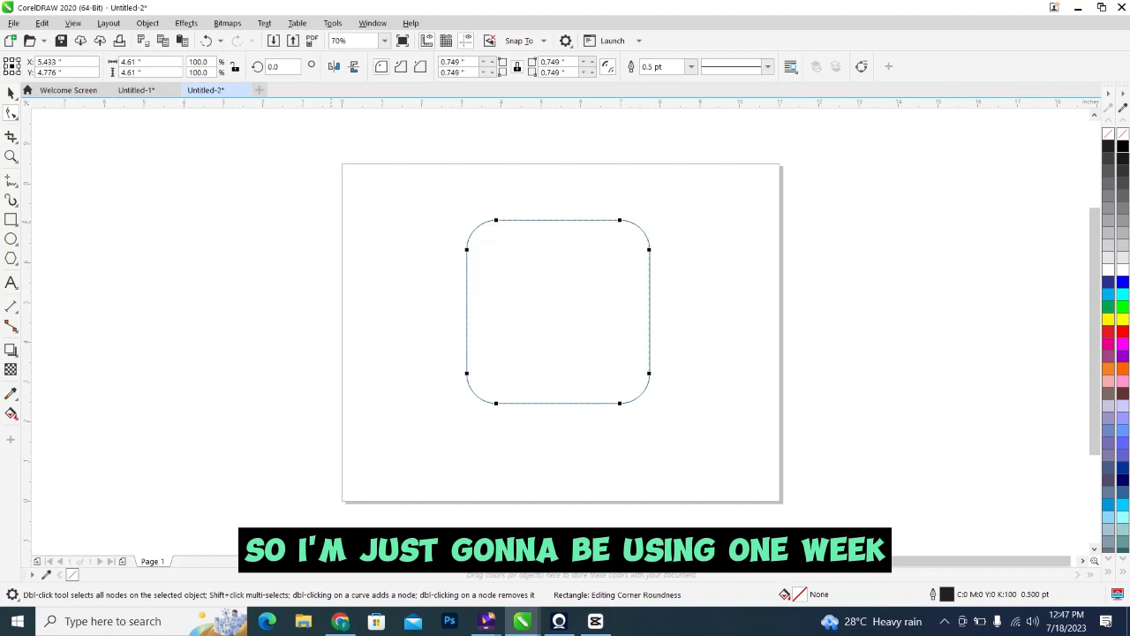
key(space)
- Create two smaller concentric copies of the rounded square, about 3.53 and 3.02 inches wide
click(10, 93)
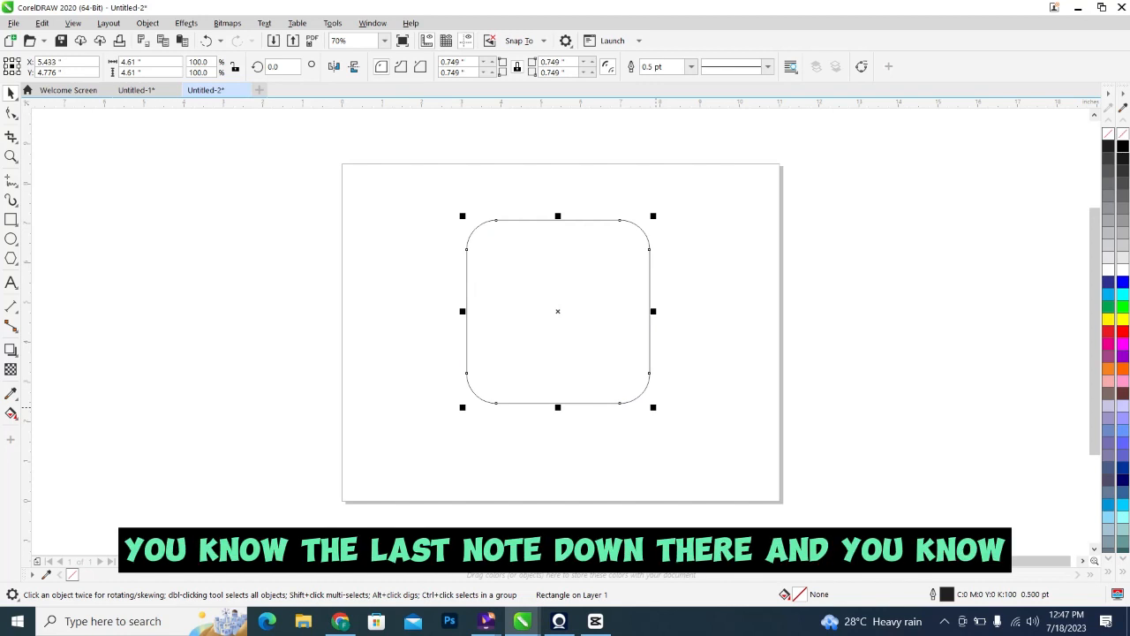
drag(655, 407, 635, 386)
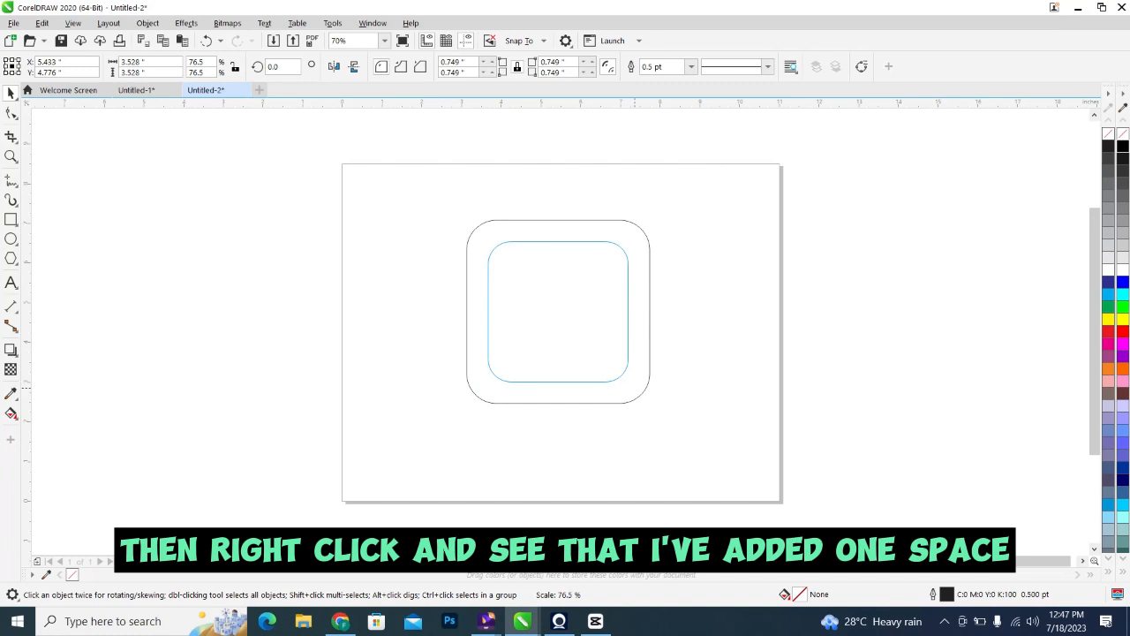
right_click(635, 386)
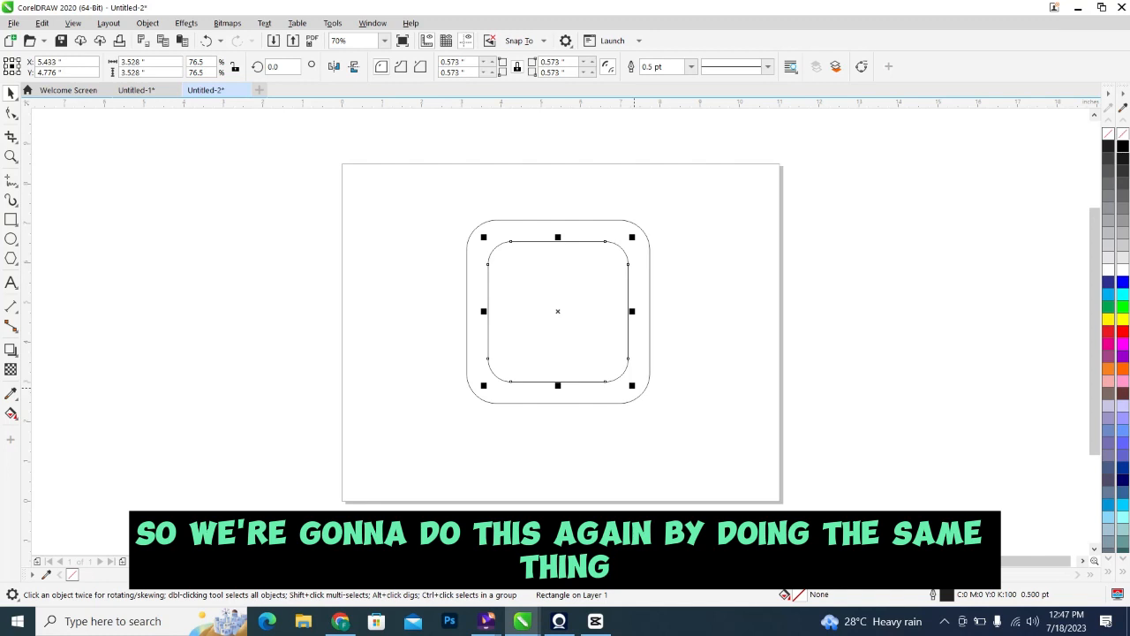
drag(634, 386, 624, 371)
right_click(624, 370)
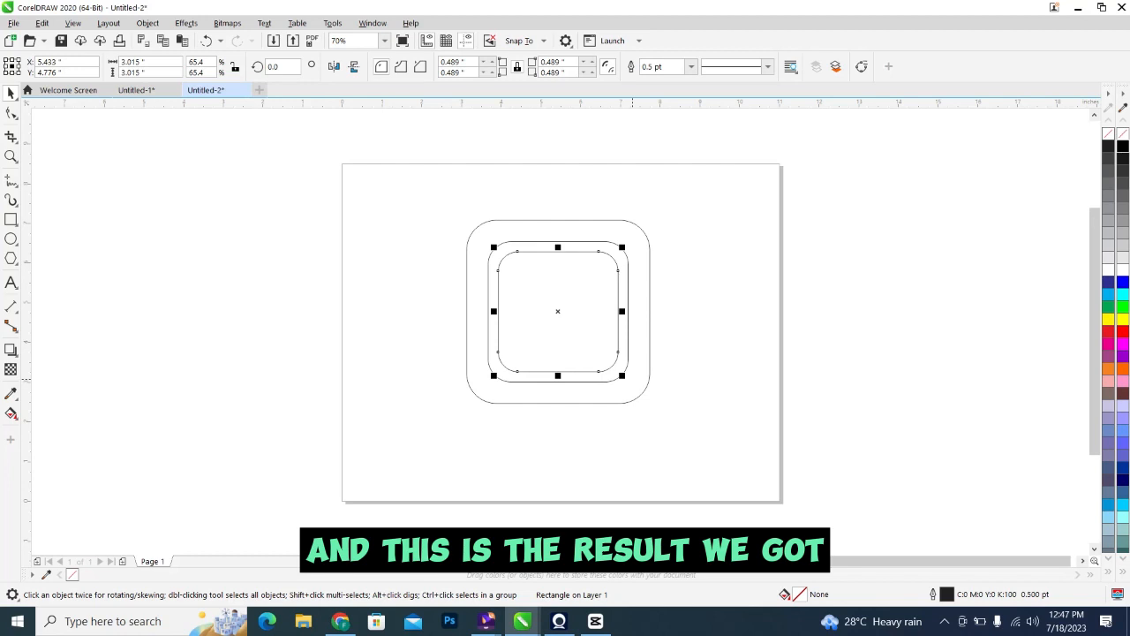
key(Escape)
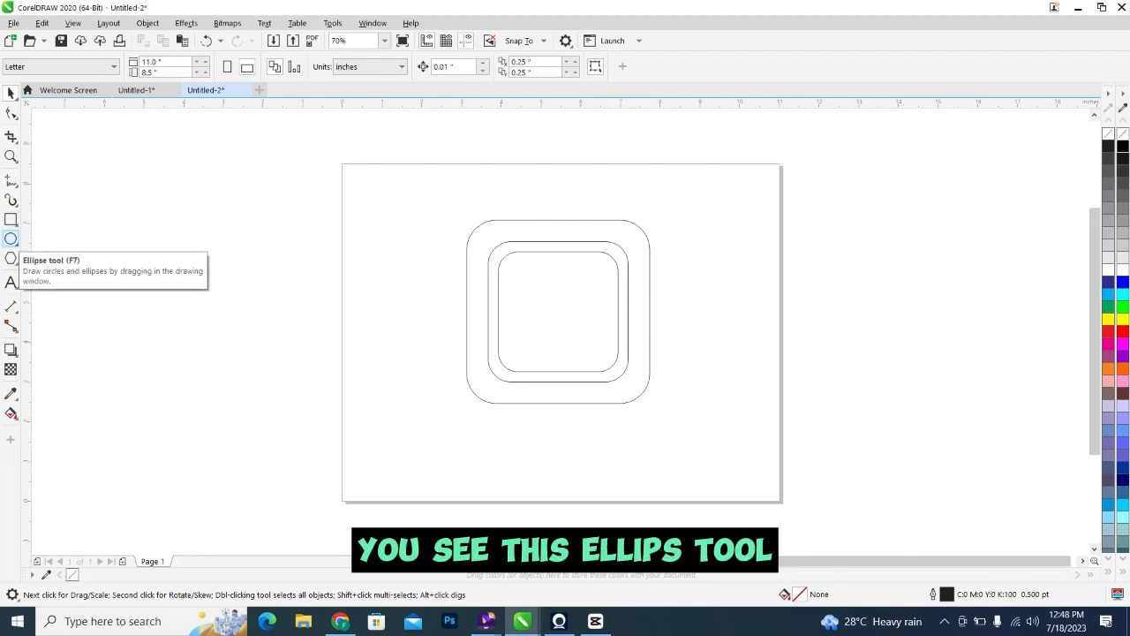
- Draw a circle about 1.78 inches in diameter inside the innermost rounded square
click(11, 239)
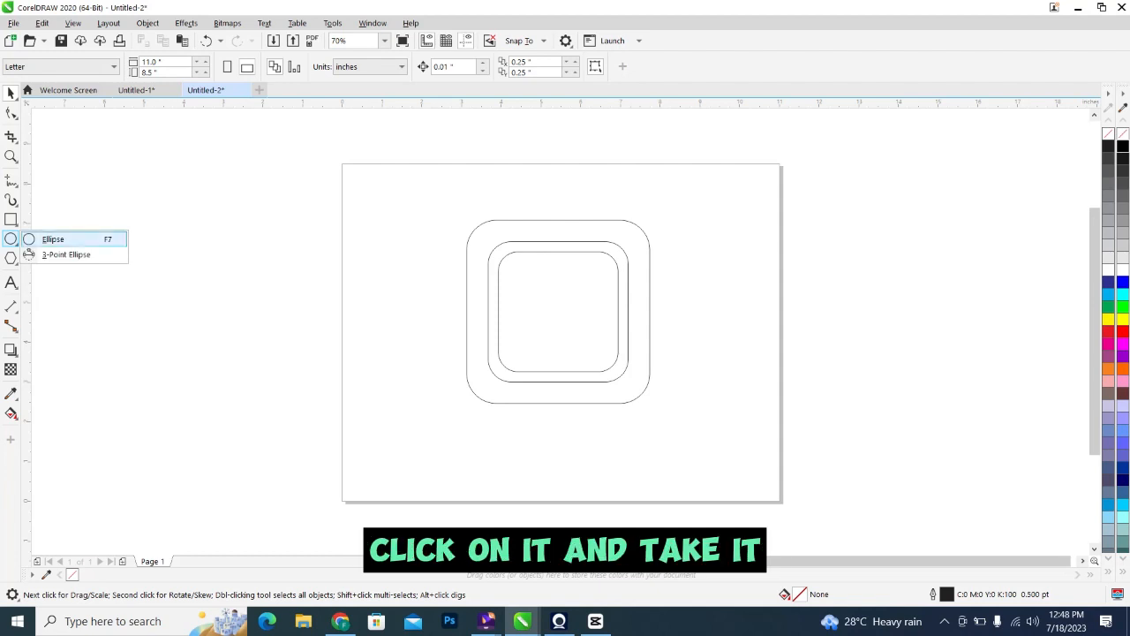
click(48, 240)
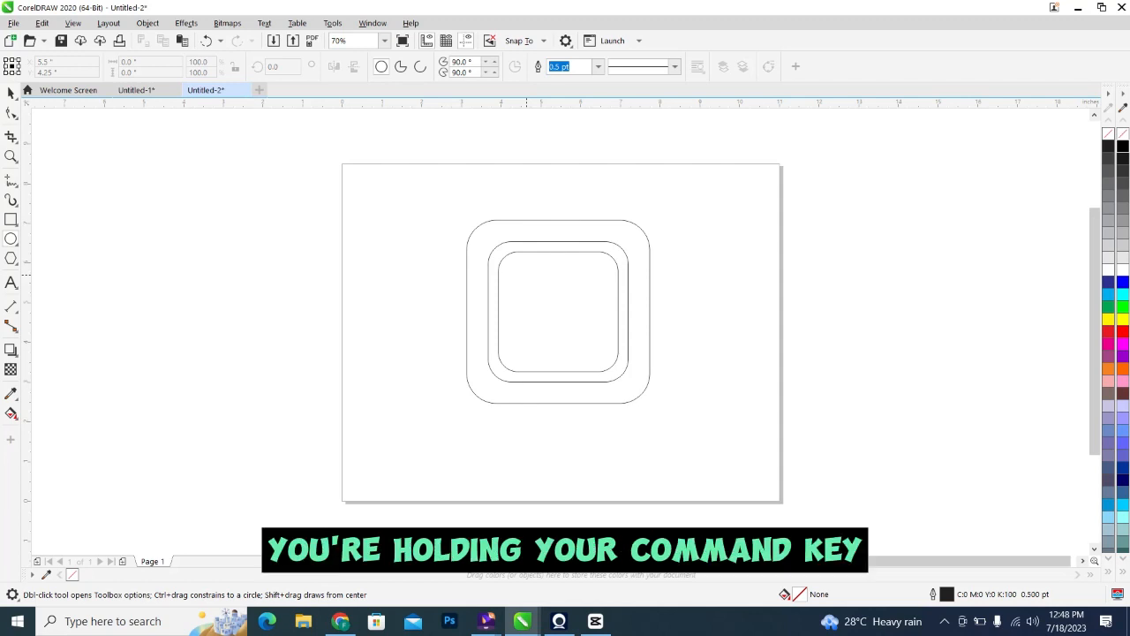
drag(526, 274, 597, 345)
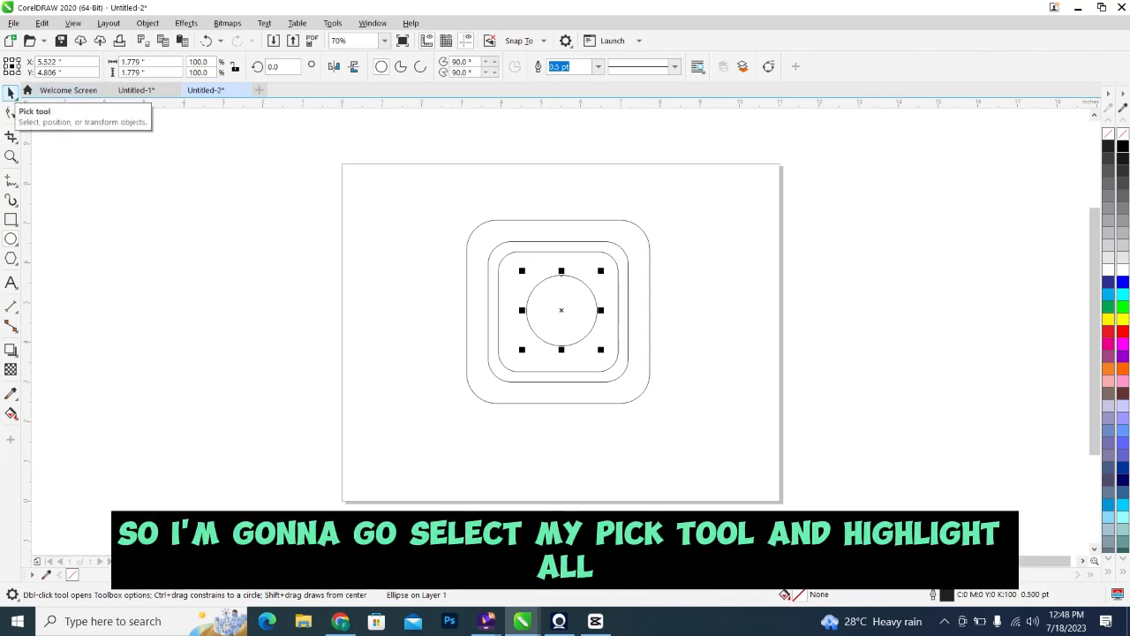
- Align the centres of the circle and all three rounded squares horizontally and vertically
click(12, 93)
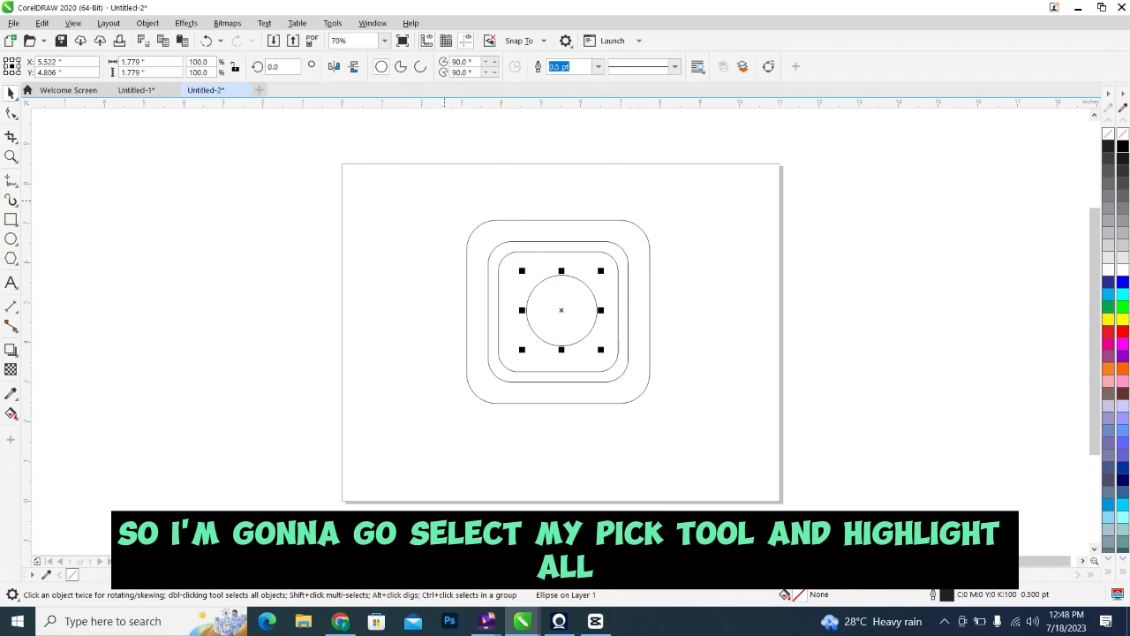
drag(444, 201, 683, 429)
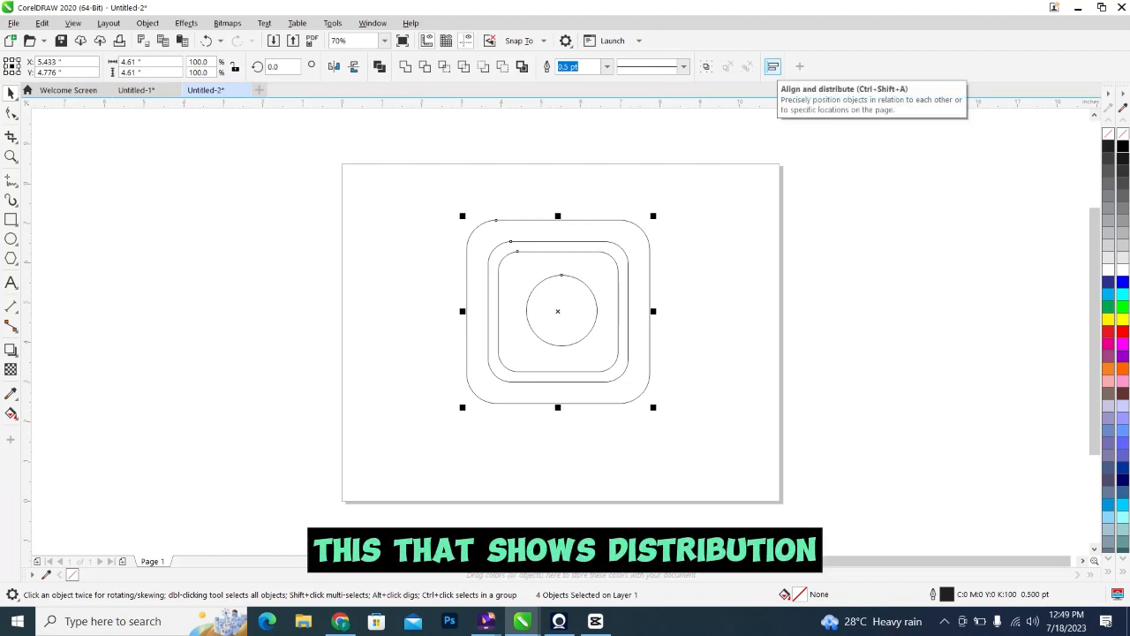
click(772, 66)
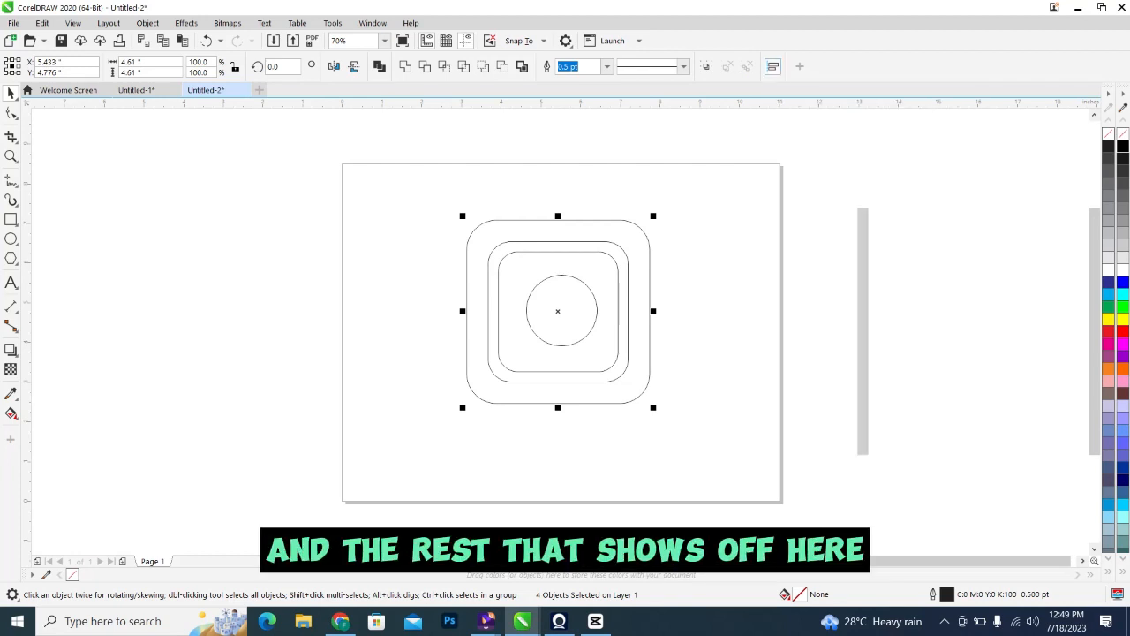
click(773, 66)
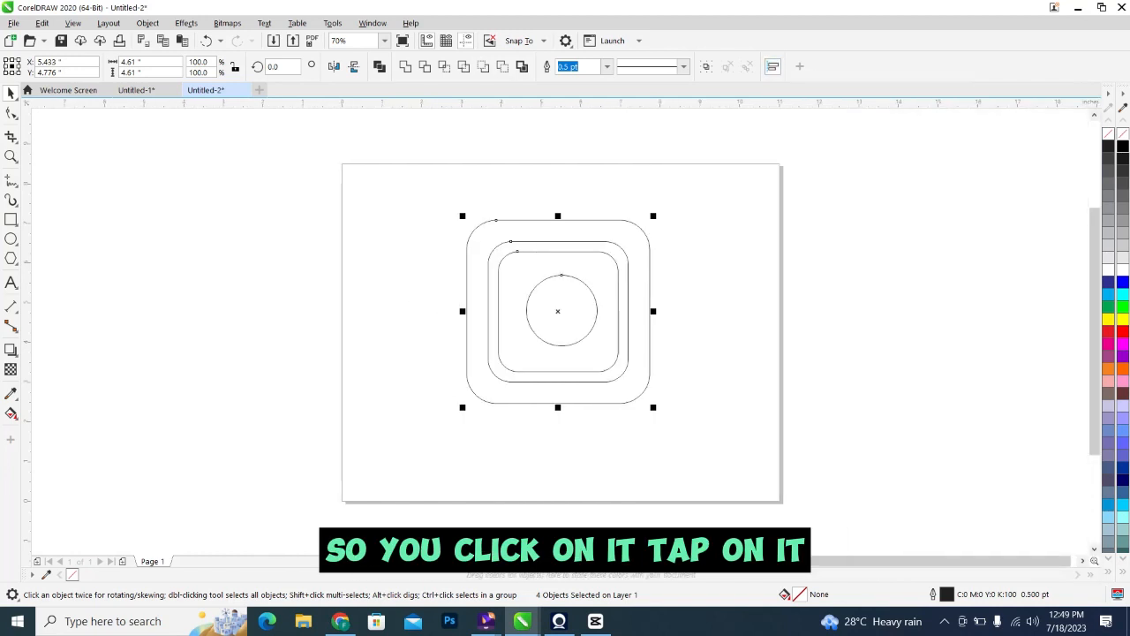
click(773, 67)
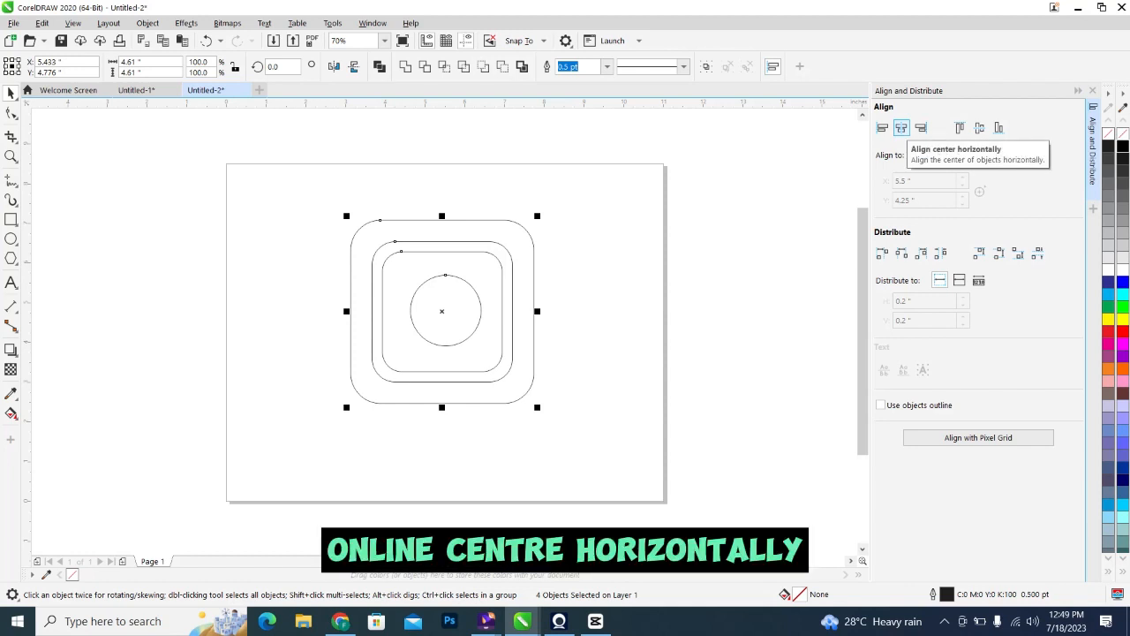
click(901, 128)
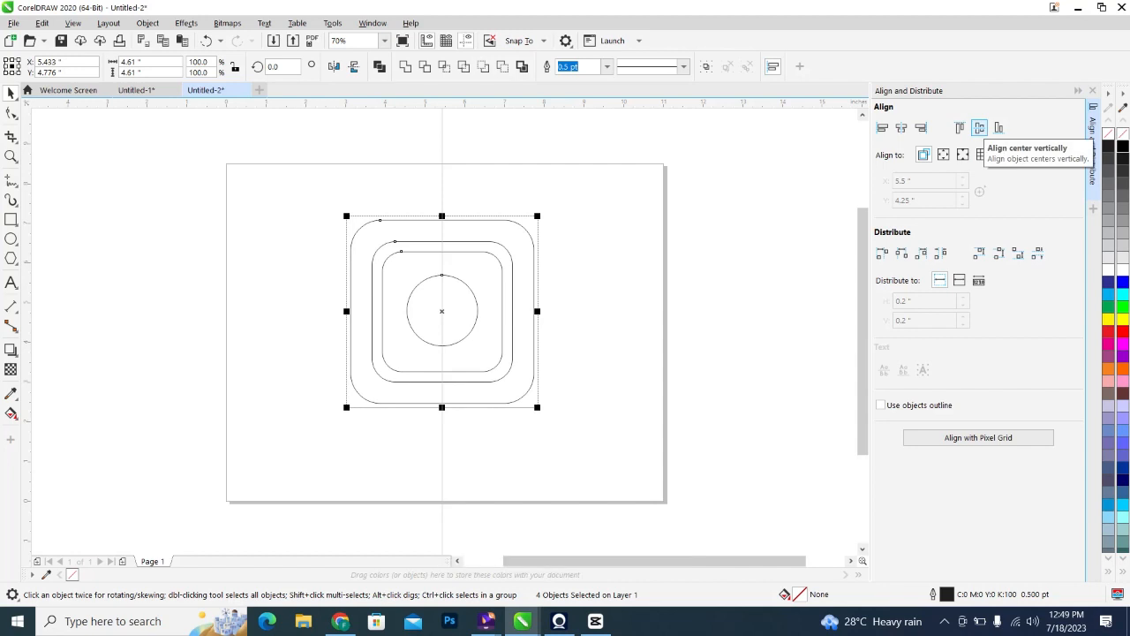
click(979, 128)
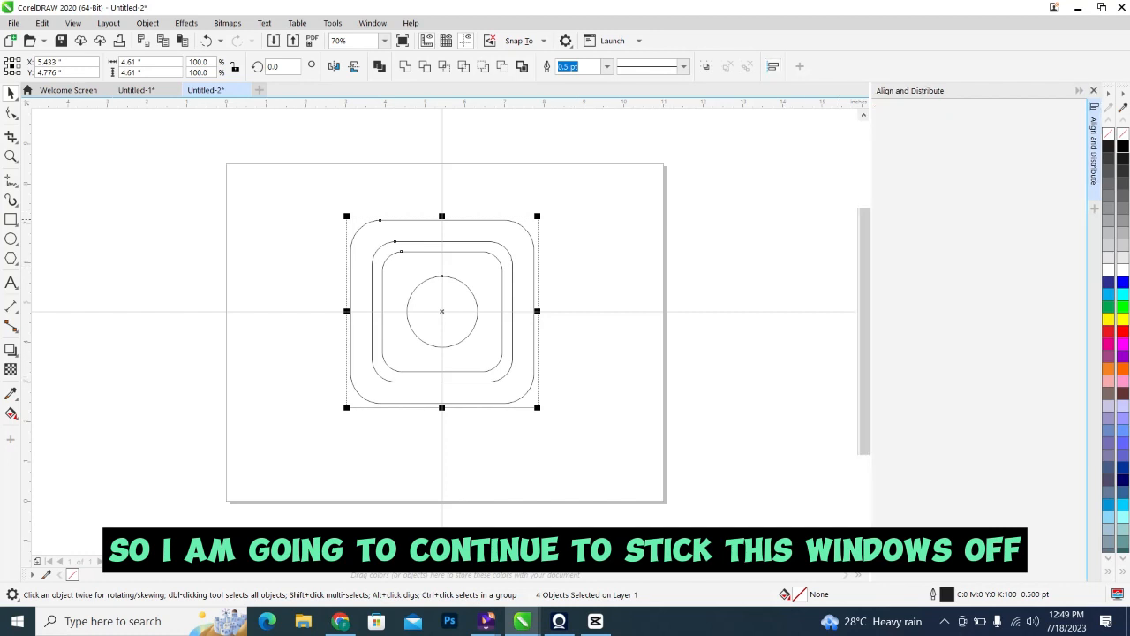
click(1093, 90)
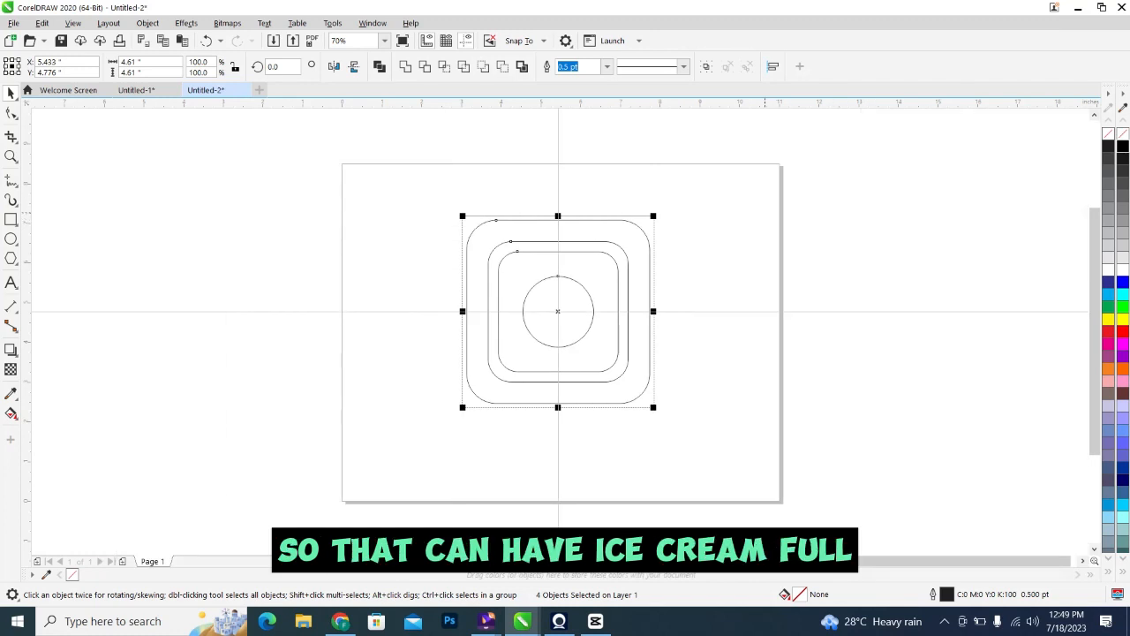
- Create a smaller copy of the circle, about 0.56 inches in diameter, and place it inside the innermost rounded square's upper-right corner
key(shift+F2)
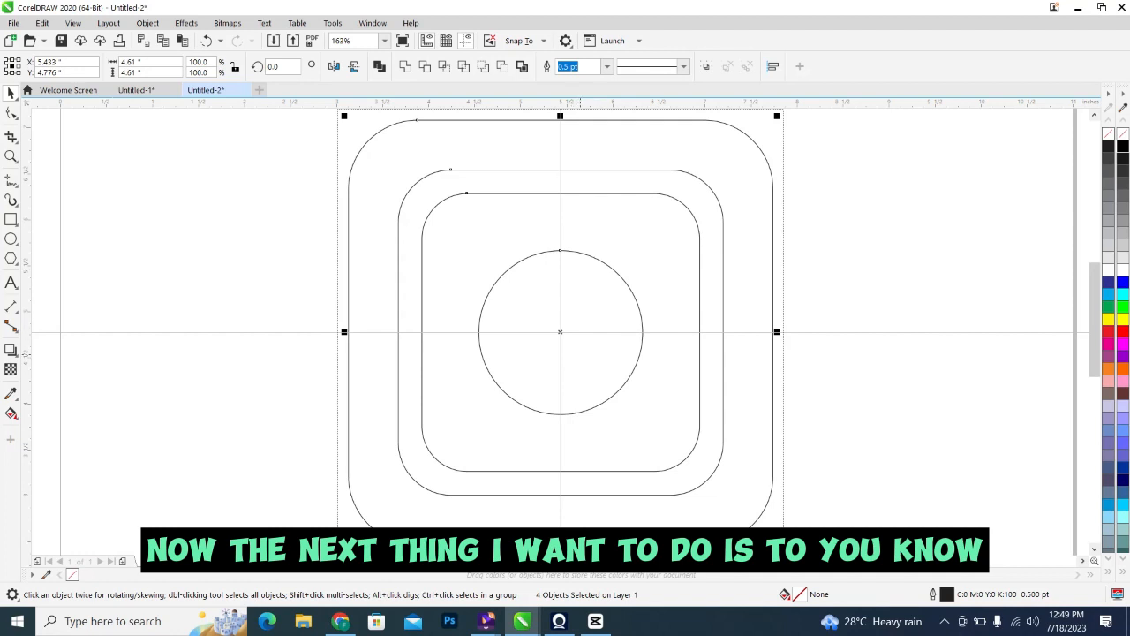
click(581, 356)
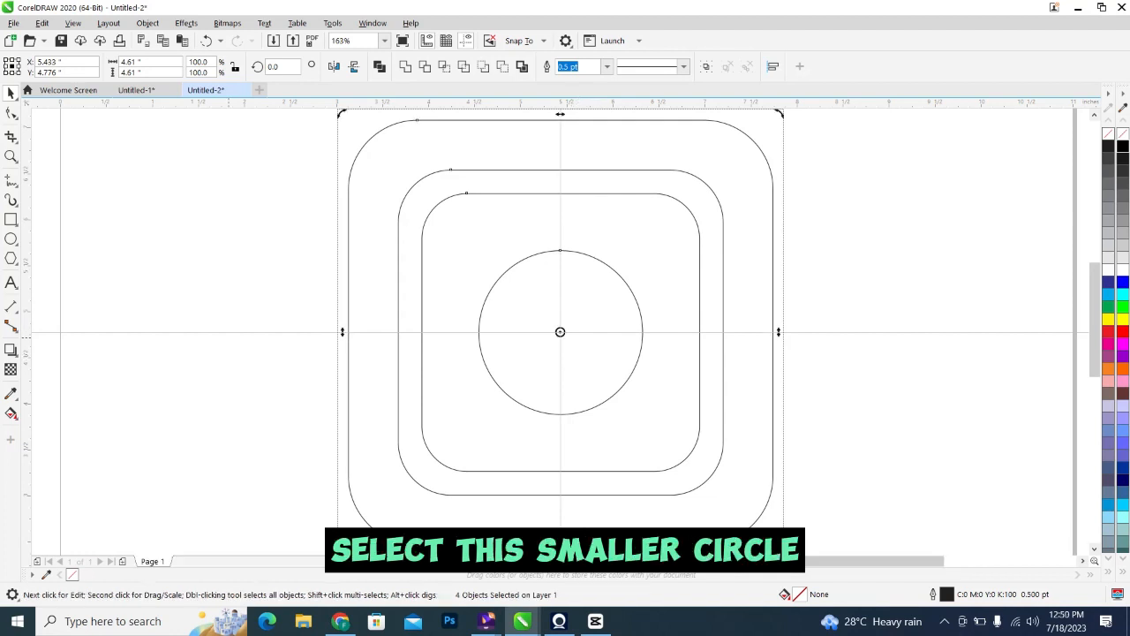
click(231, 347)
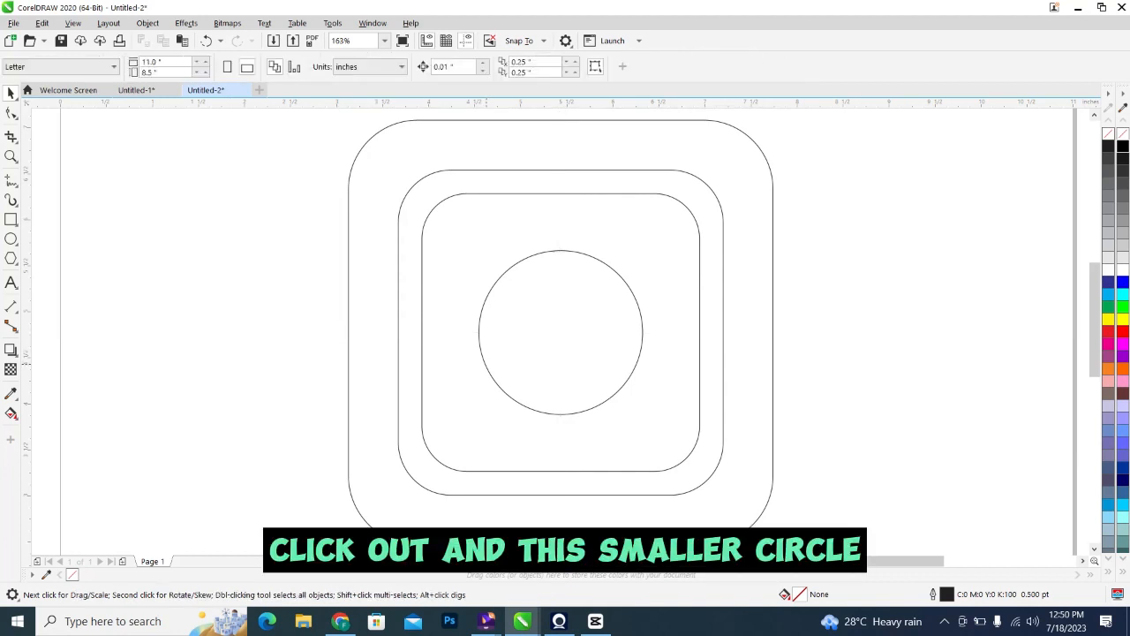
click(484, 363)
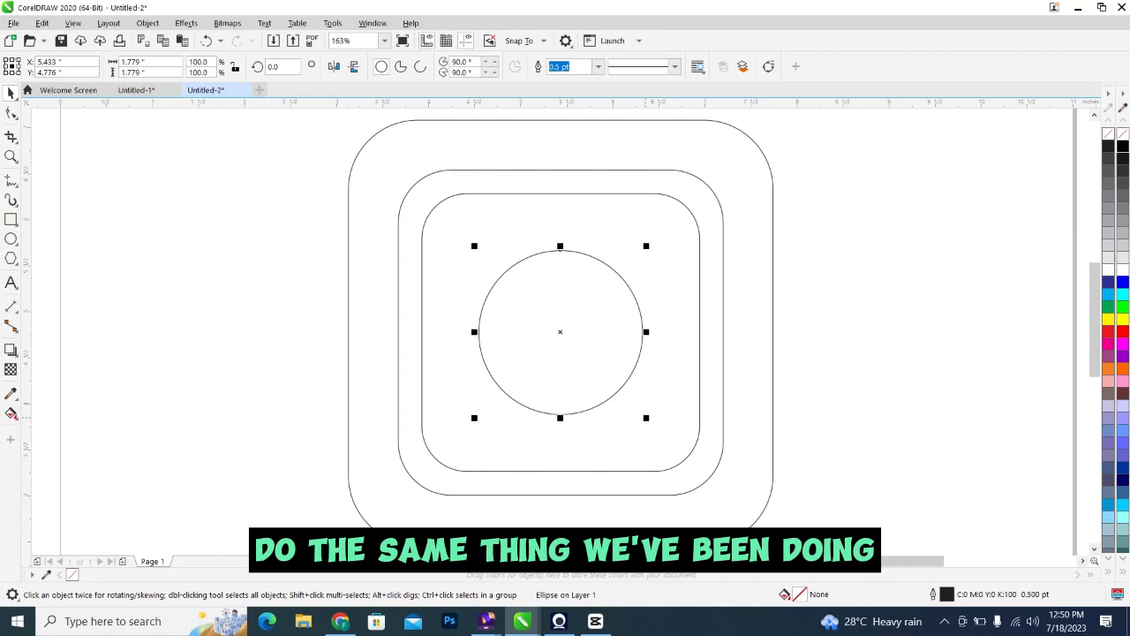
drag(646, 246, 597, 307)
right_click(597, 306)
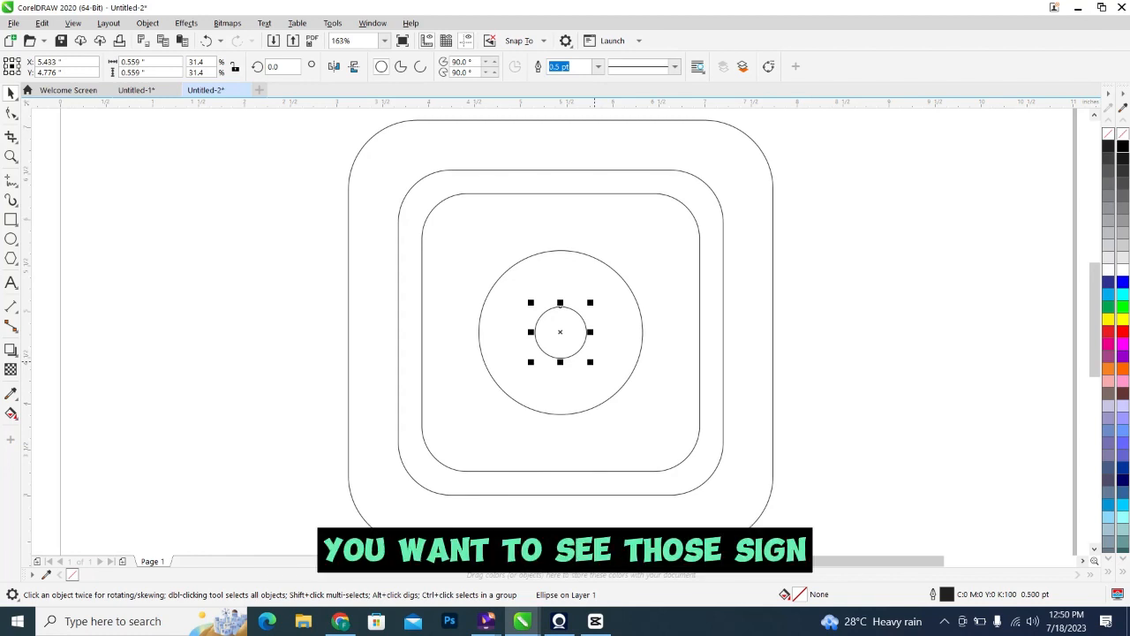
drag(586, 332, 680, 240)
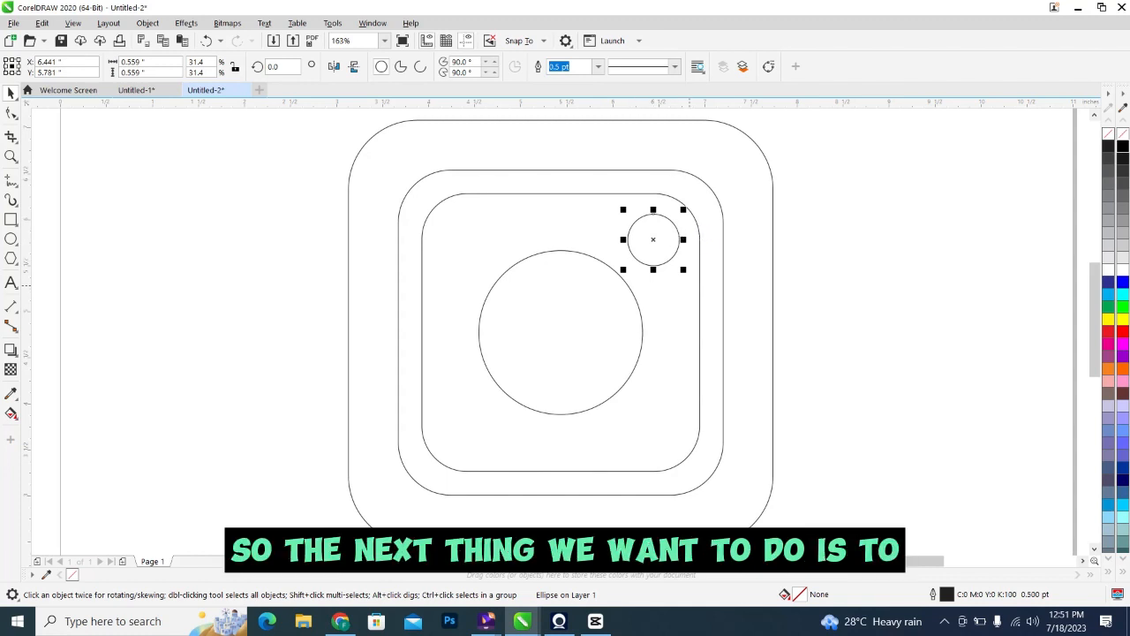
- Move the outermost rounded square off to the left of the other logo shapes, clear of them
click(690, 285)
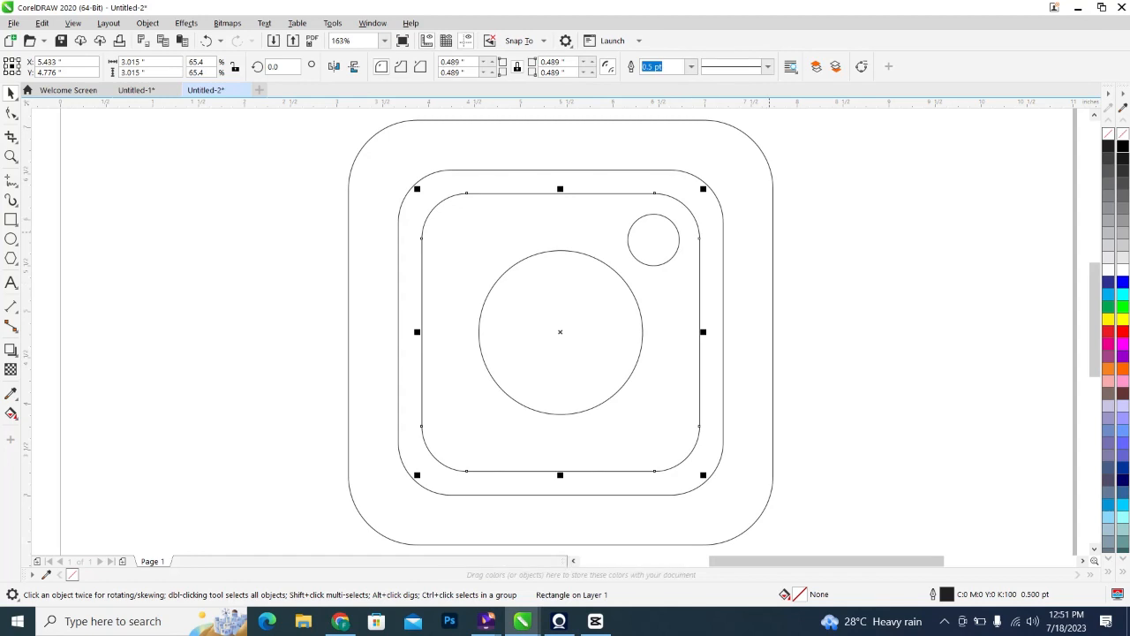
click(772, 233)
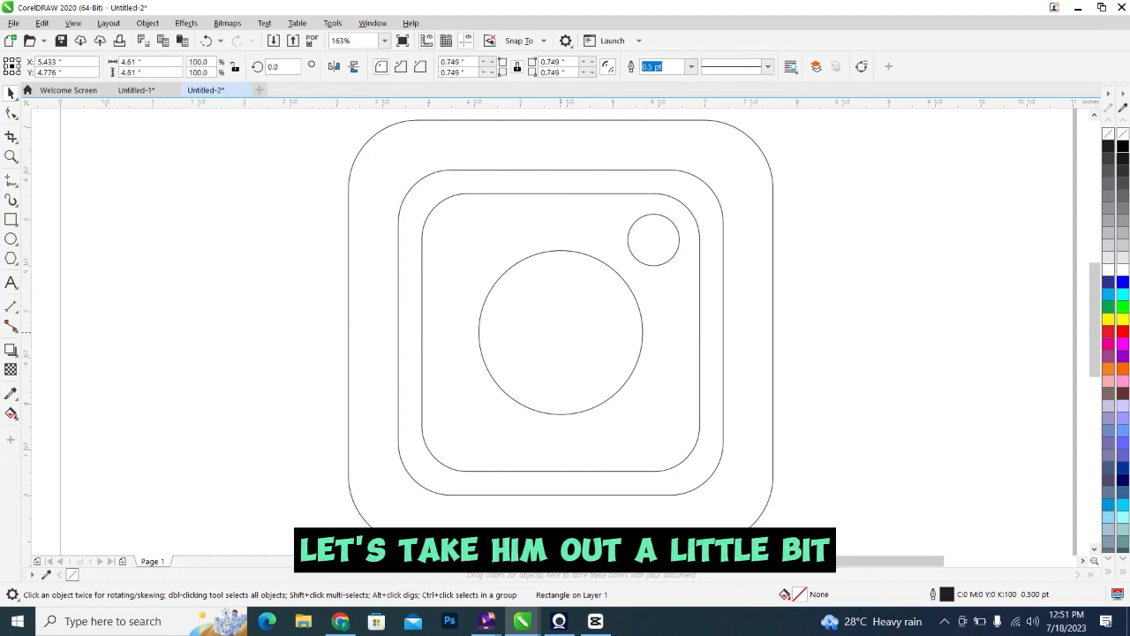
drag(560, 331, 212, 314)
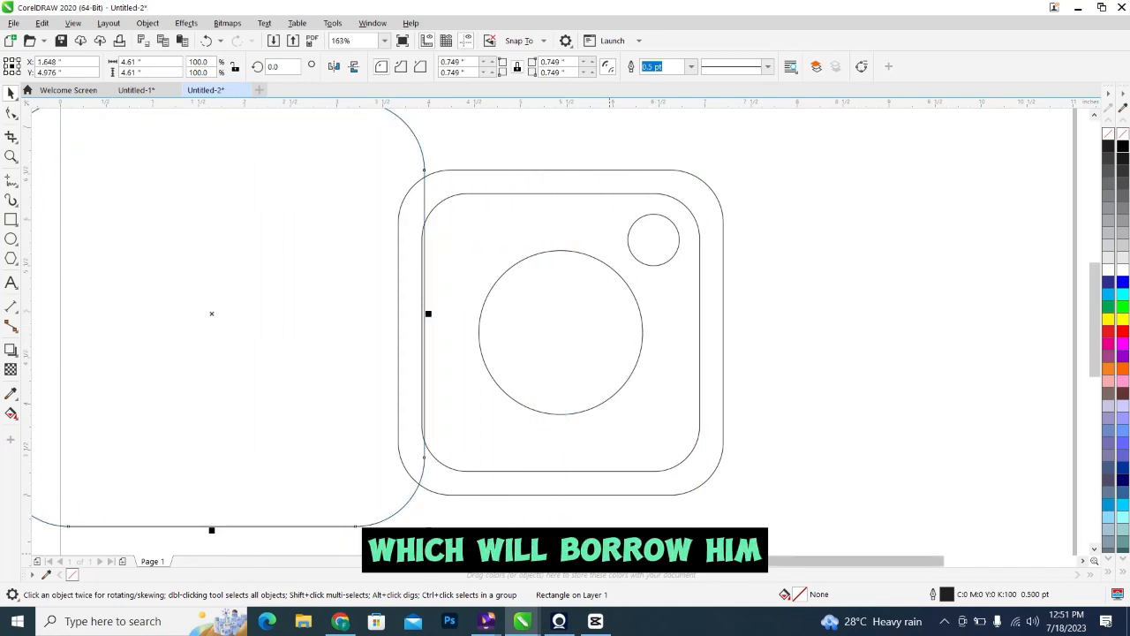
click(573, 561)
click(573, 561)
click(573, 561)
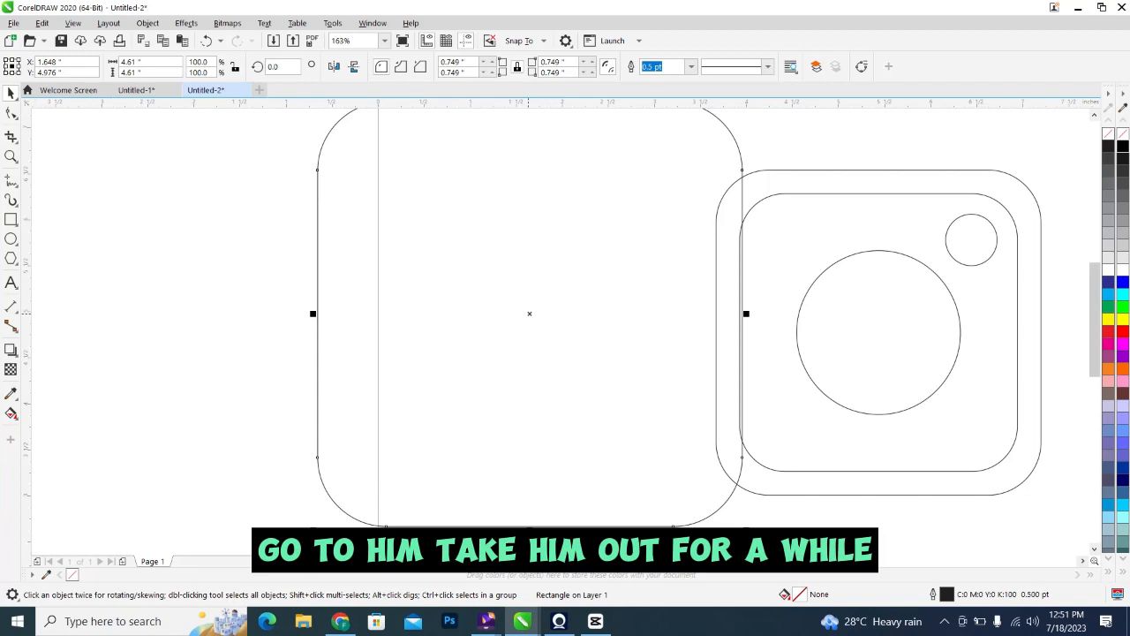
drag(530, 314, 464, 326)
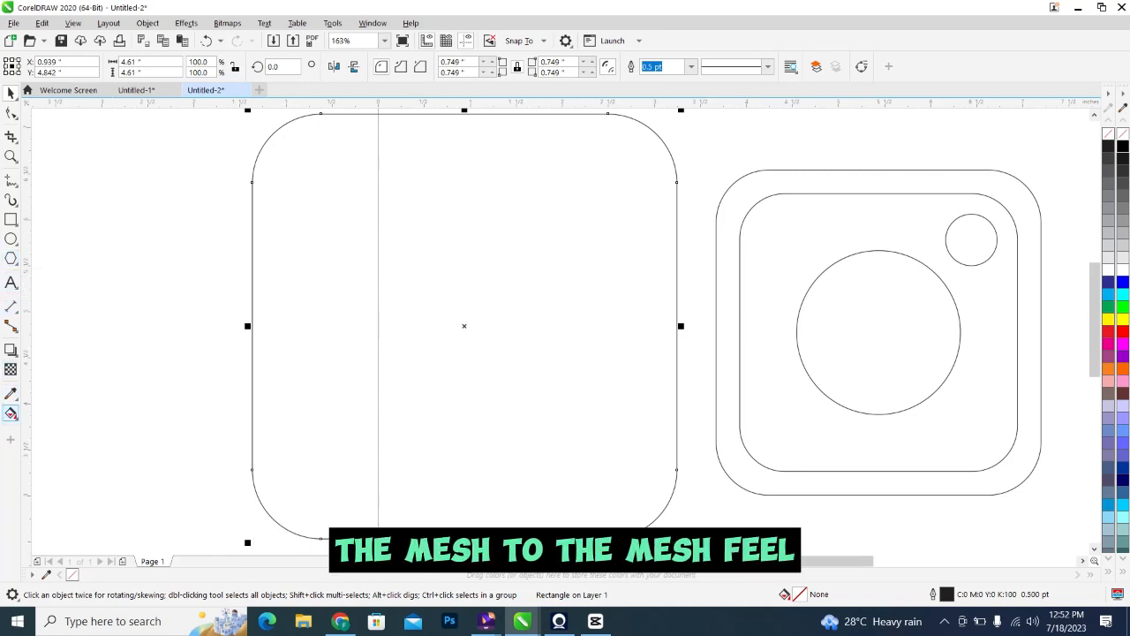
- Apply a rectangular mesh fill to the large rounded square and set its grid to 11 columns
click(10, 413)
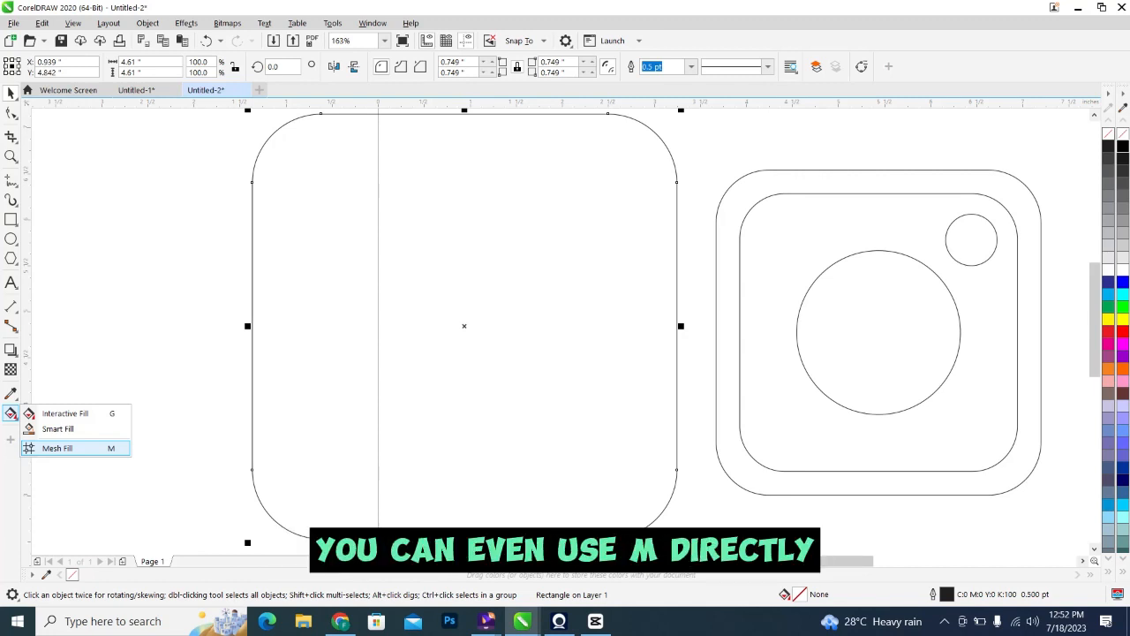
click(56, 448)
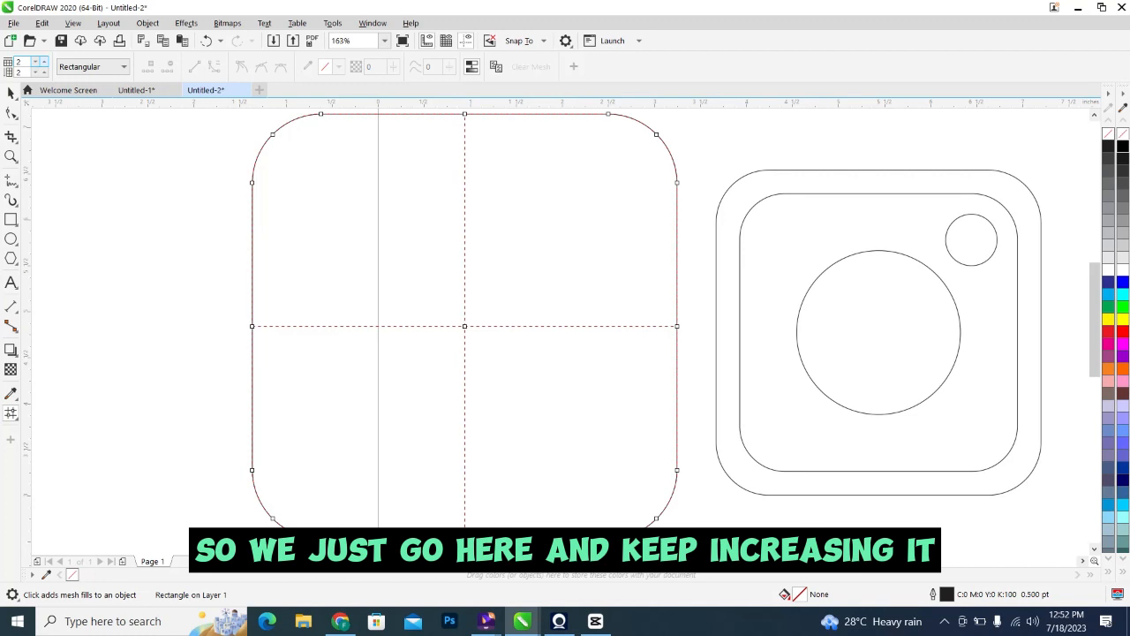
click(35, 61)
click(44, 62)
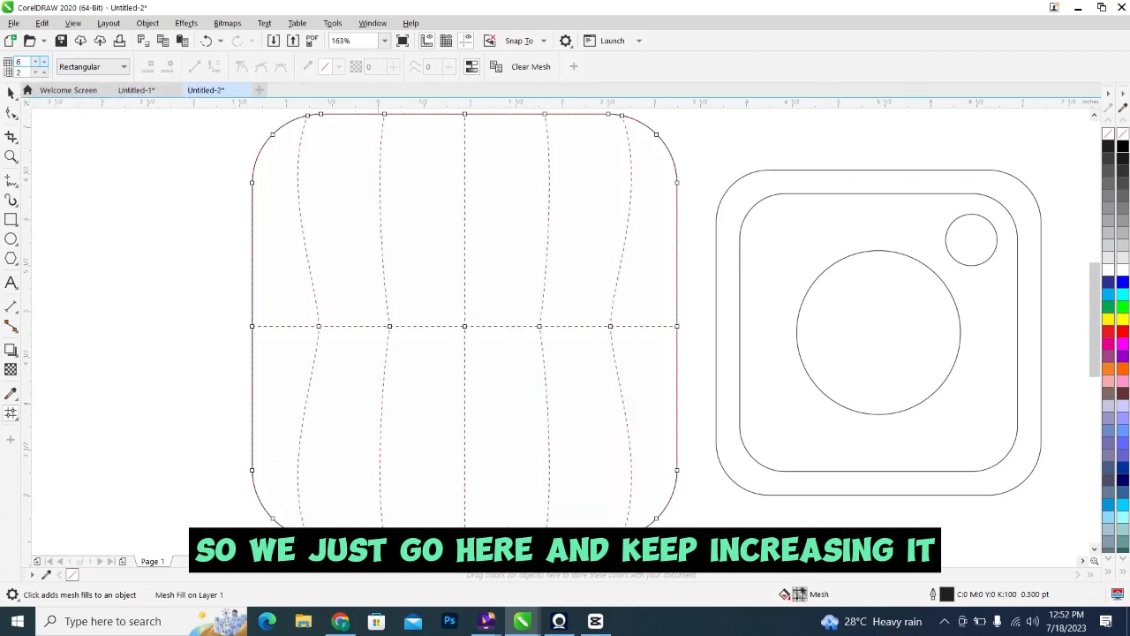
click(44, 62)
click(44, 61)
click(44, 61)
click(44, 61)
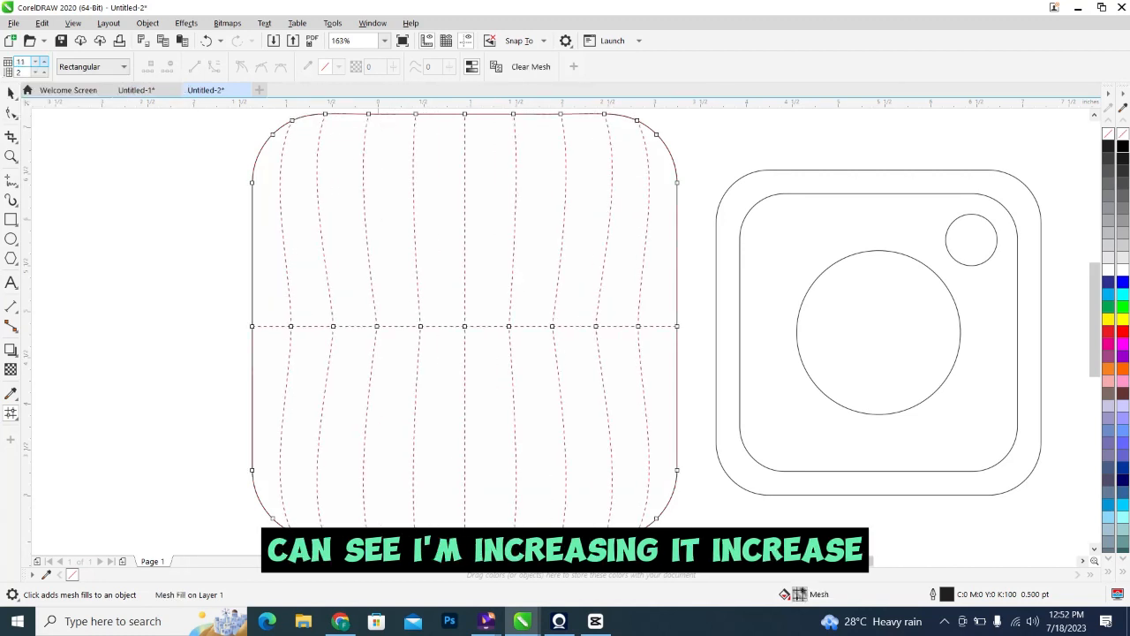
click(44, 62)
- Set the mesh grid of the large rounded square to 11 rows
click(43, 70)
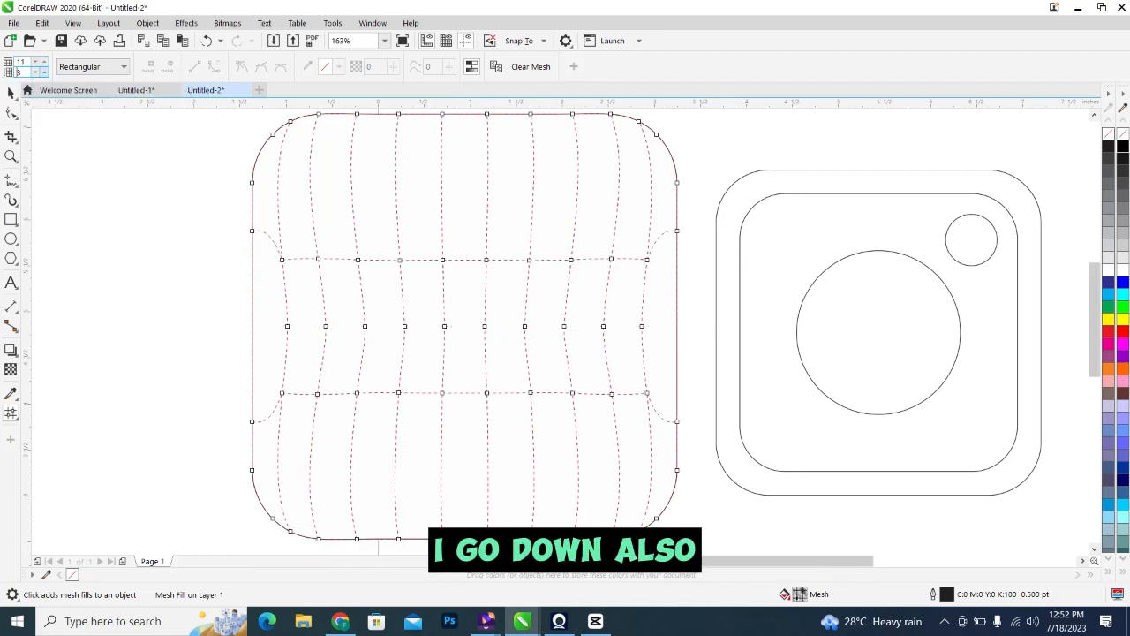
click(43, 70)
click(43, 70)
click(43, 69)
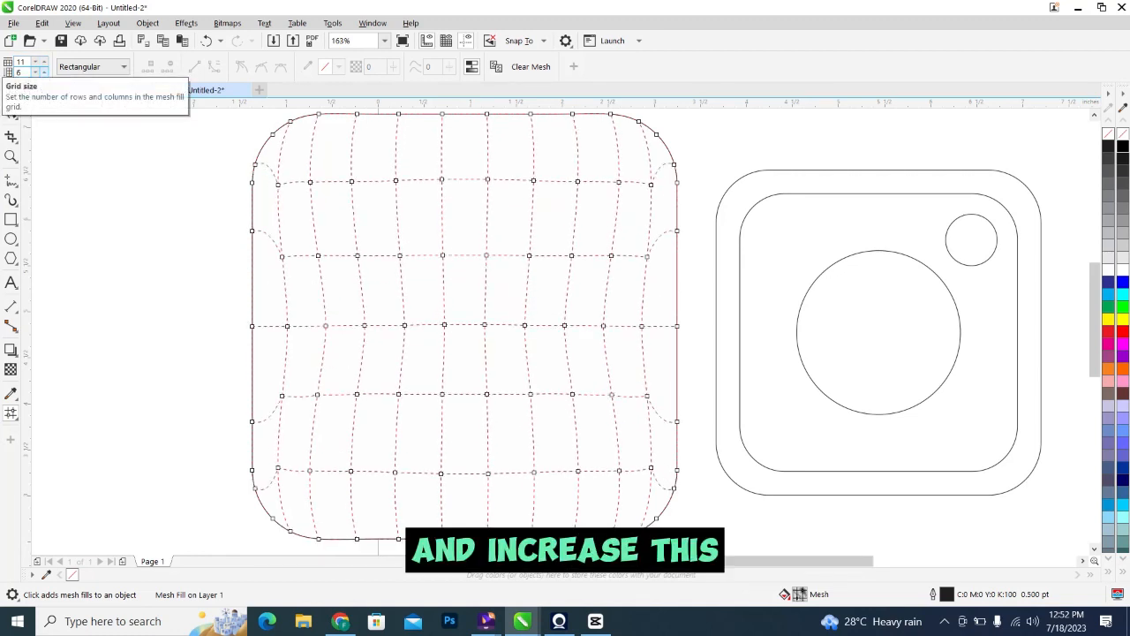
click(43, 70)
click(43, 70)
click(43, 70)
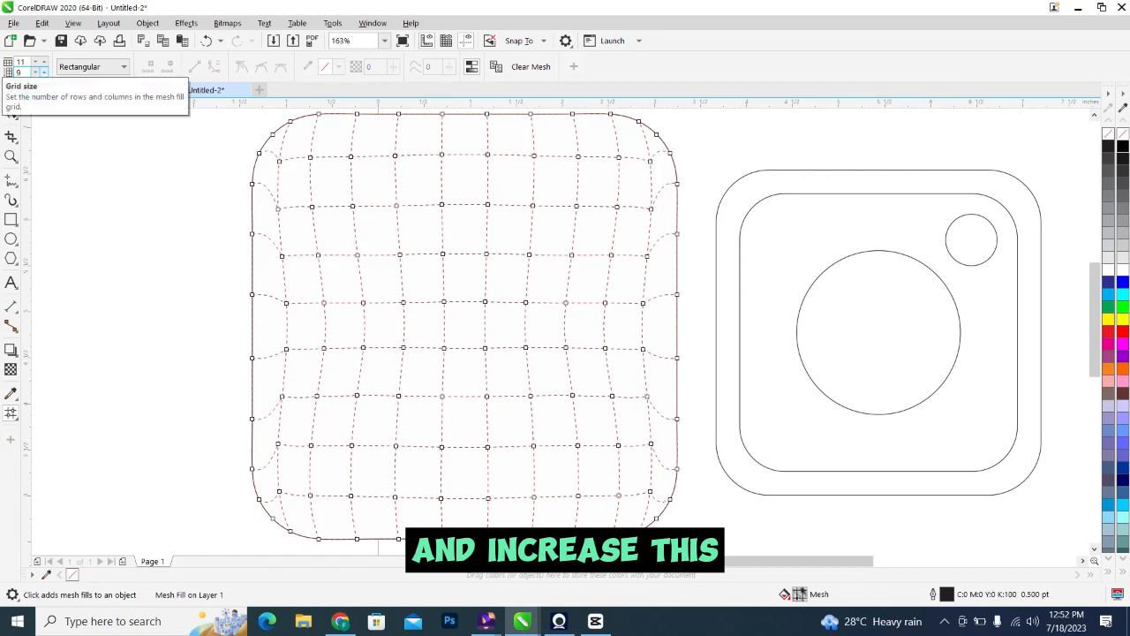
click(44, 69)
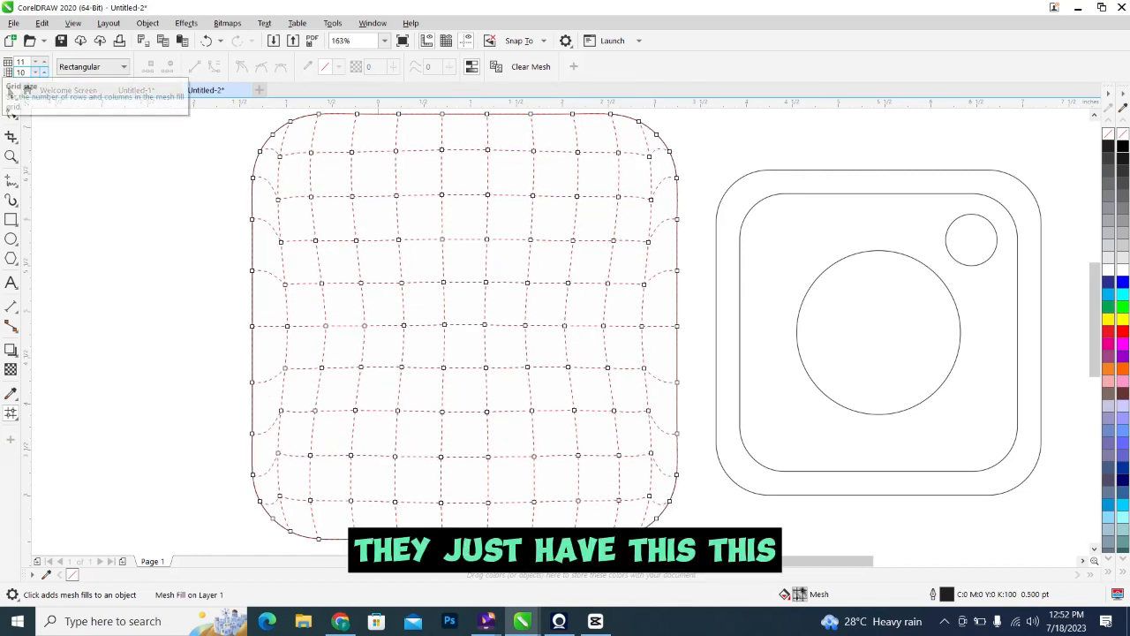
click(43, 70)
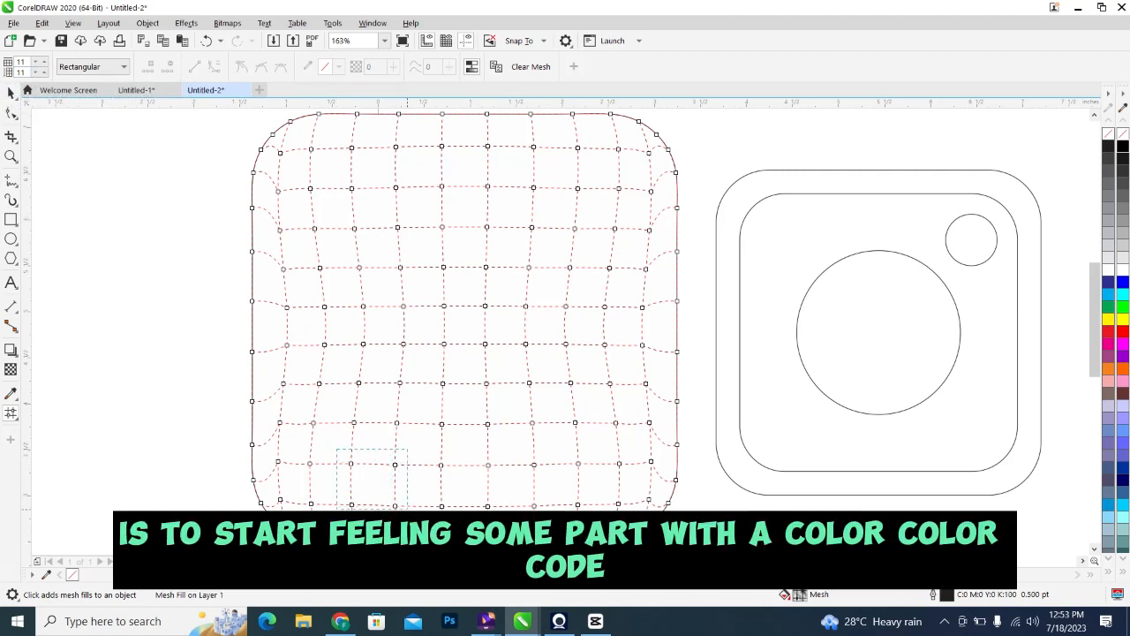
- Colour four mesh nodes near the lower left yellow (#FFFF00) and the nodes along the lower-left corner orange (#FF6600)
drag(408, 516, 408, 516)
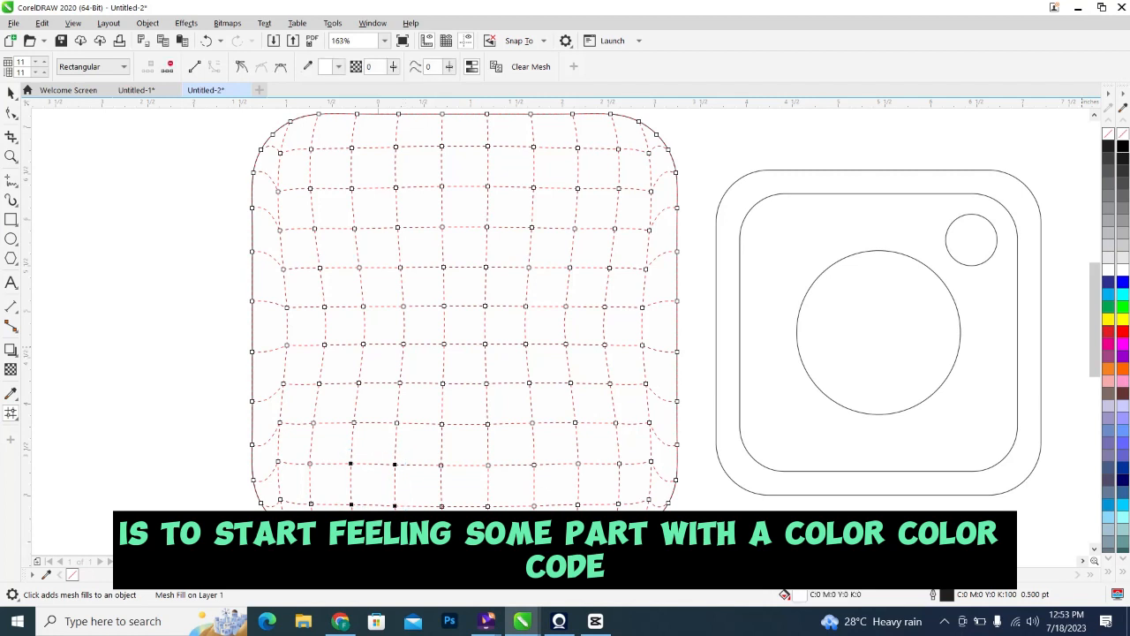
click(1108, 319)
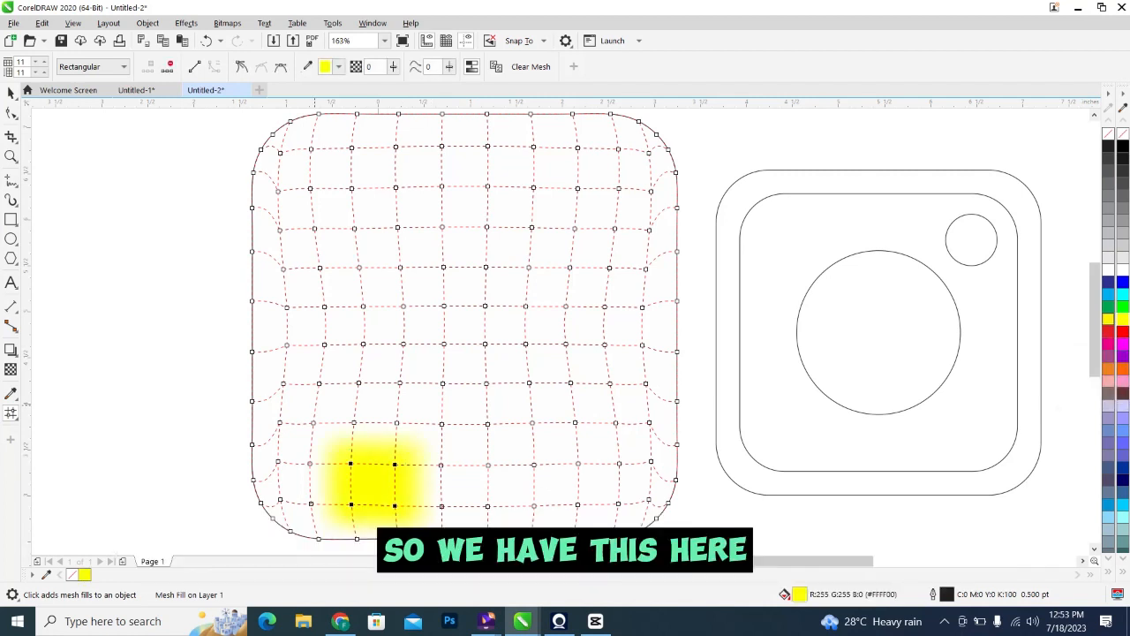
click(316, 404)
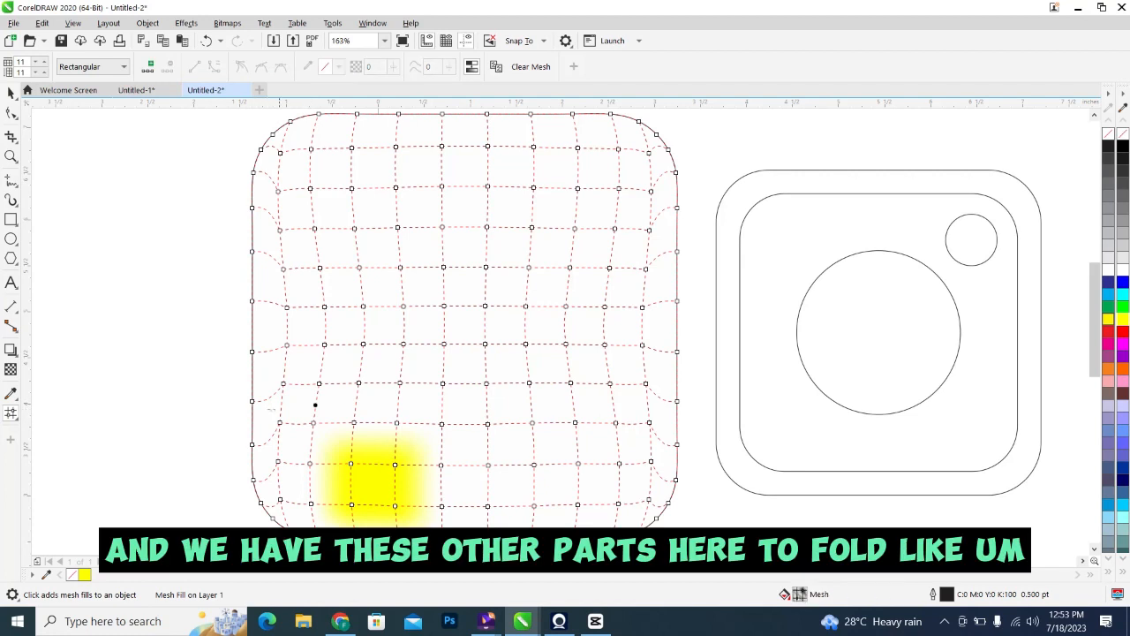
drag(267, 494, 265, 525)
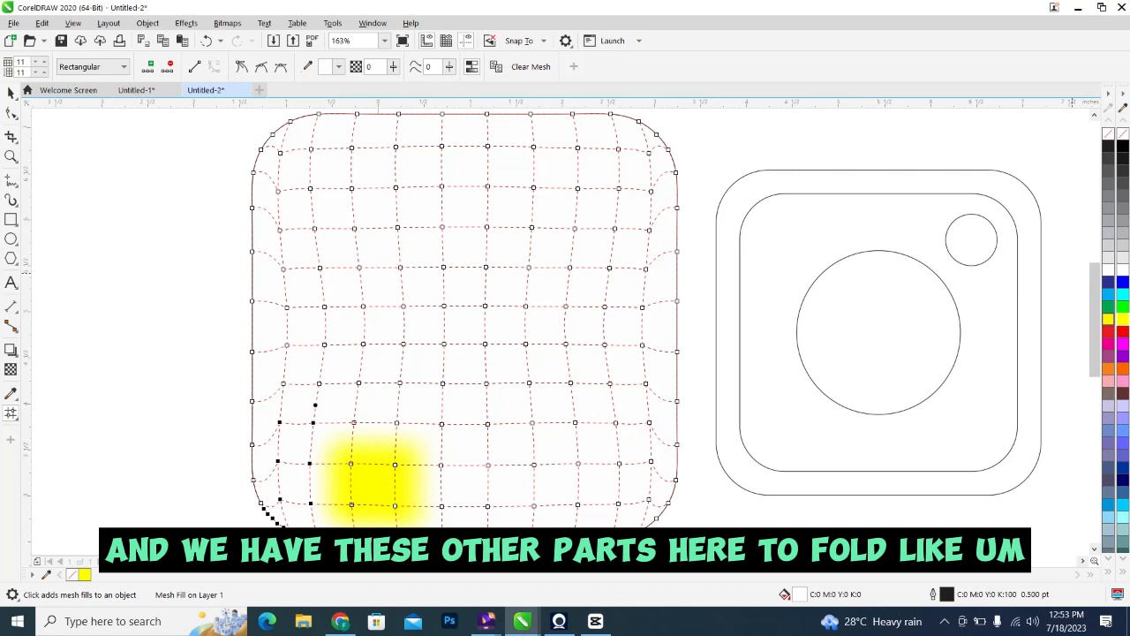
click(1118, 371)
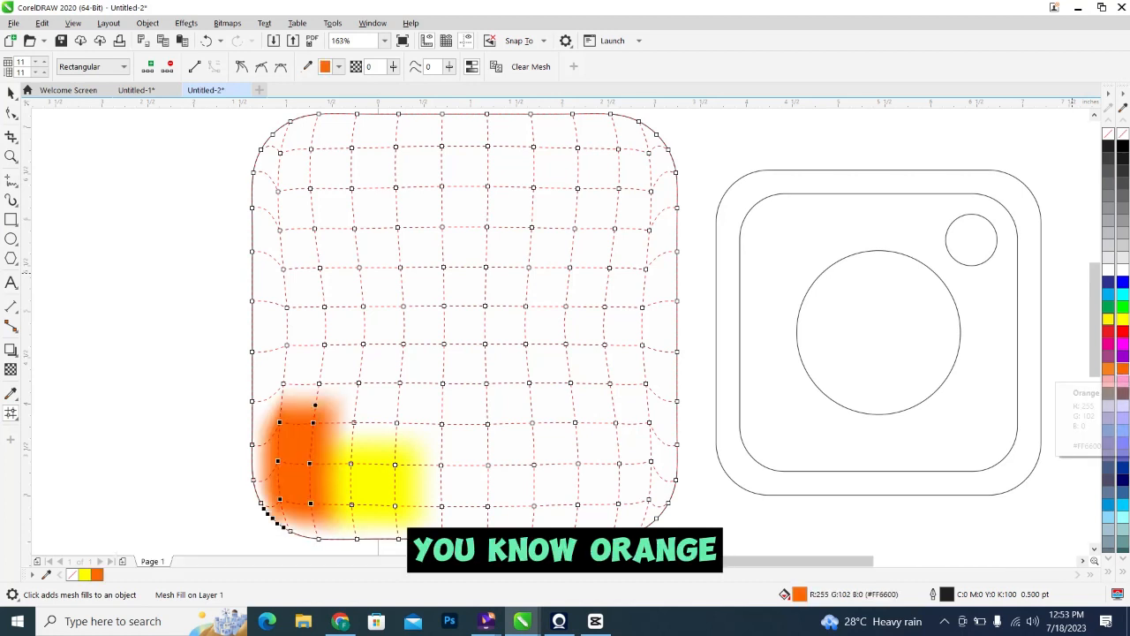
- Extend the yellow area to a four-by-four block of mesh nodes and colour the four nodes above the orange corner red (#FF0000)
click(342, 388)
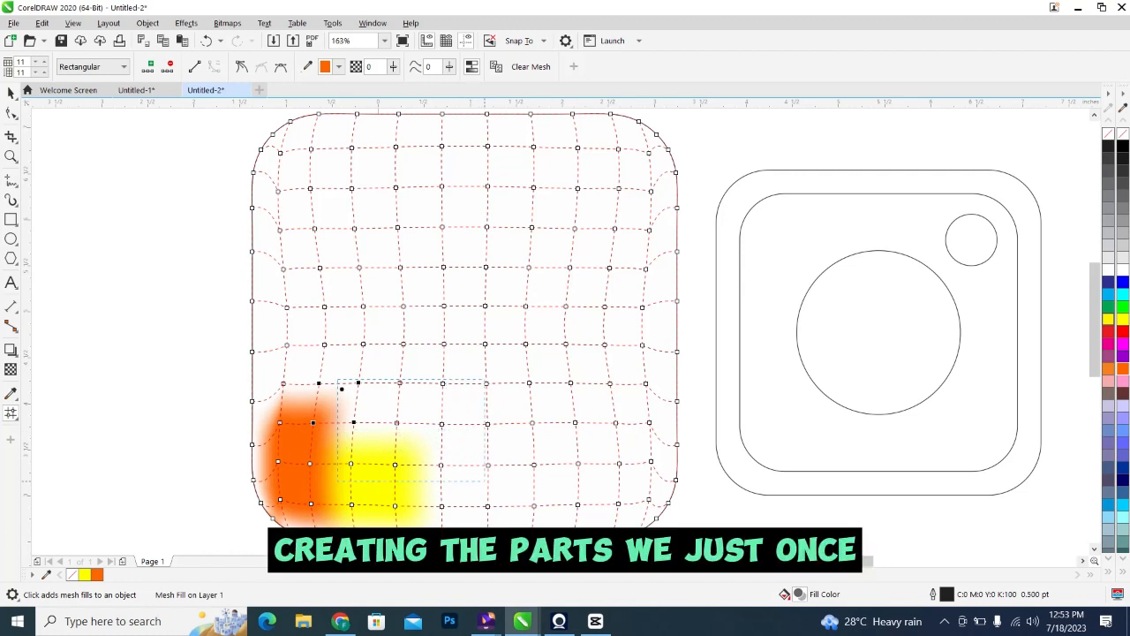
drag(487, 481, 503, 514)
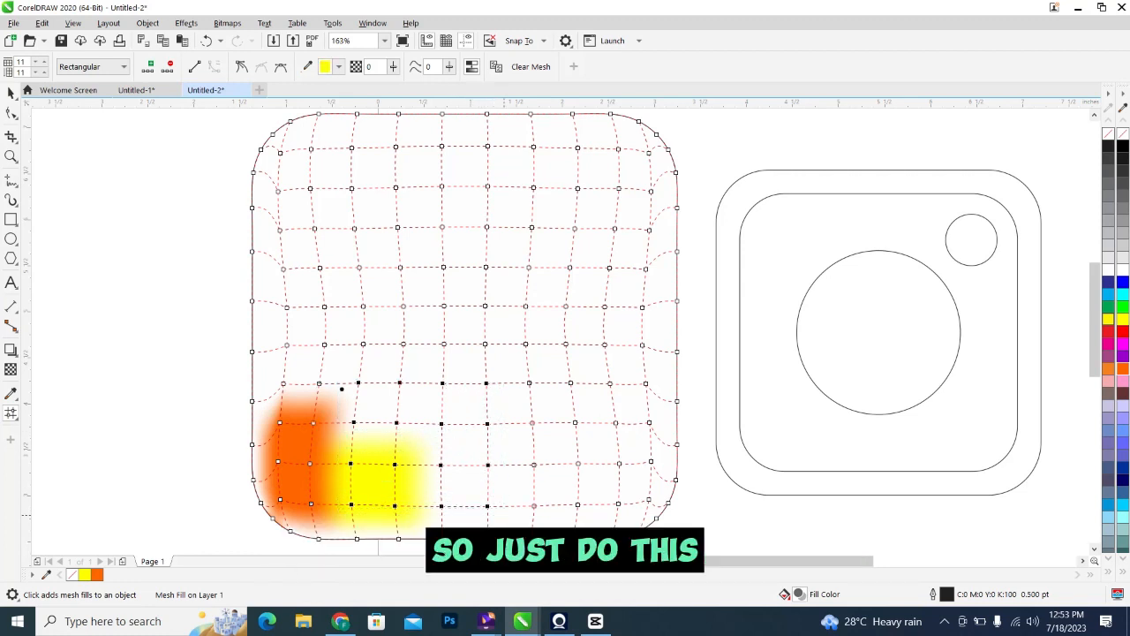
click(1108, 320)
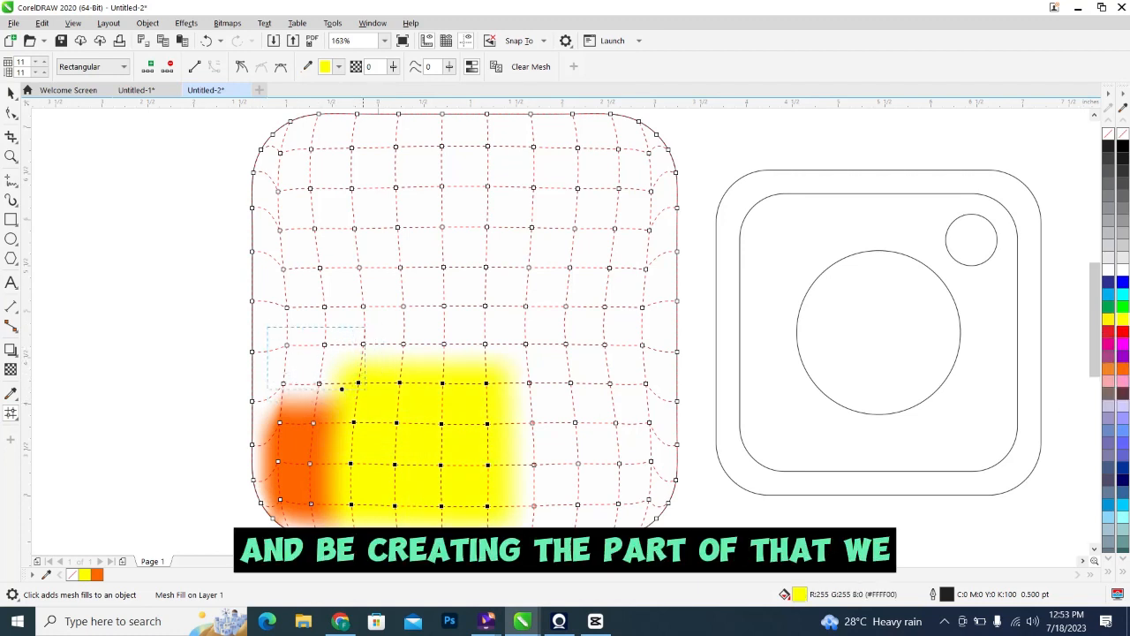
drag(364, 389, 348, 389)
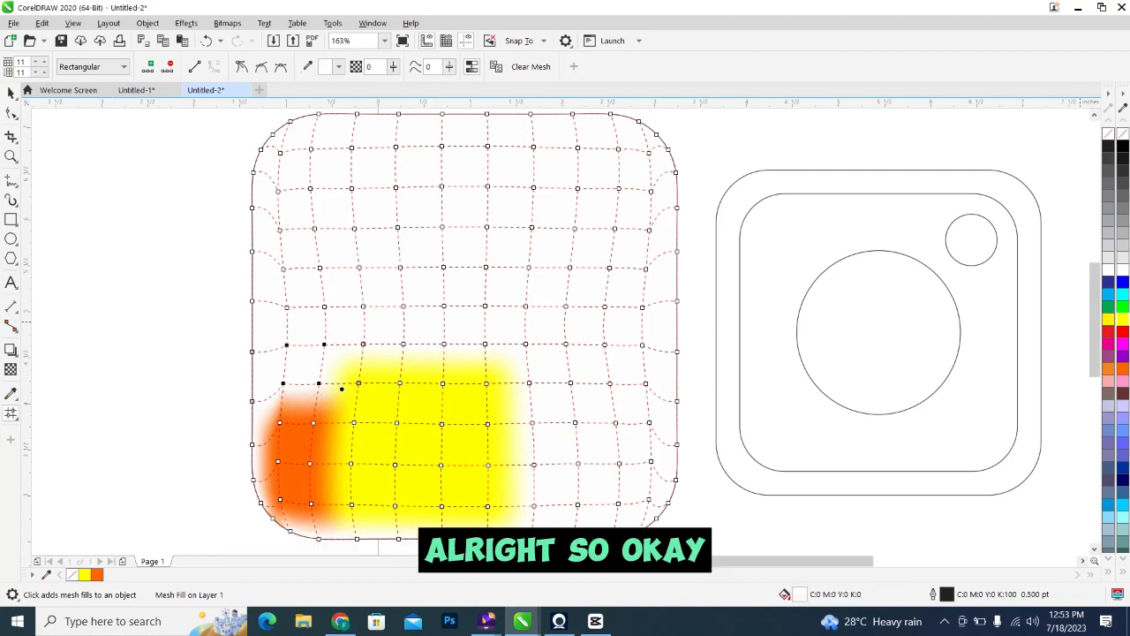
click(1122, 330)
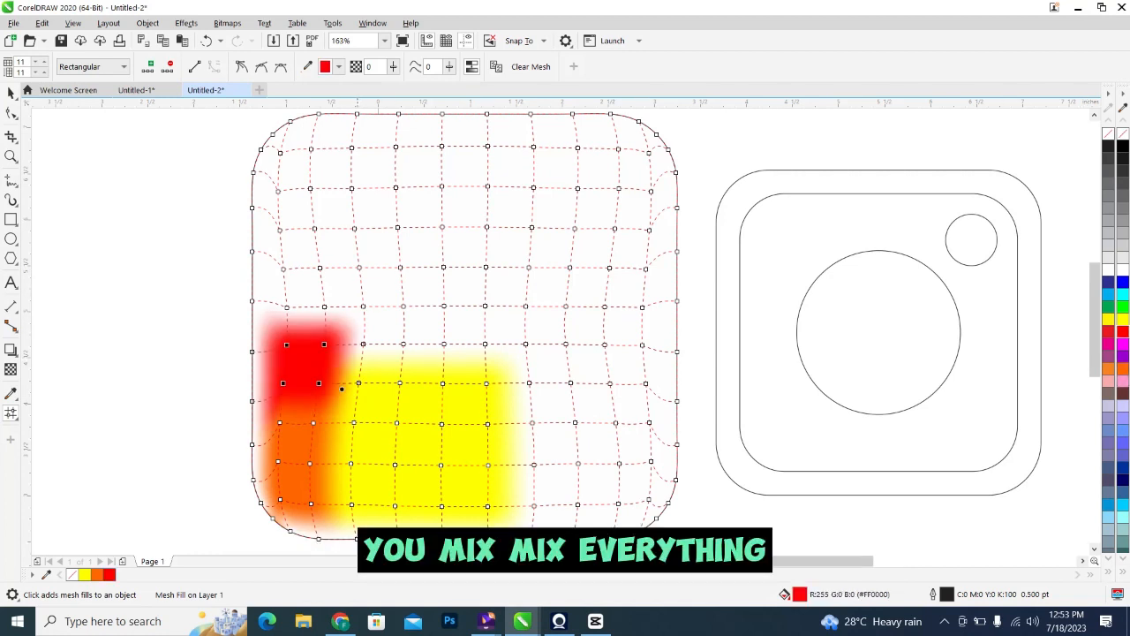
- Colour the two node rows above the yellow block and the strip along its right side orange (#FF6600)
drag(478, 339, 487, 348)
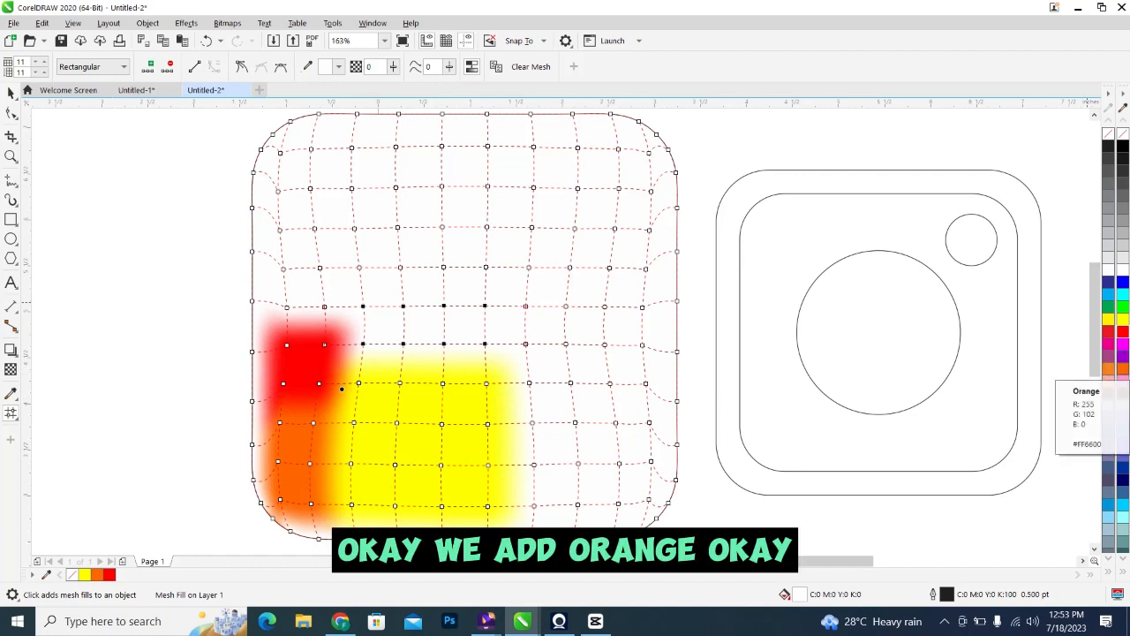
click(1121, 369)
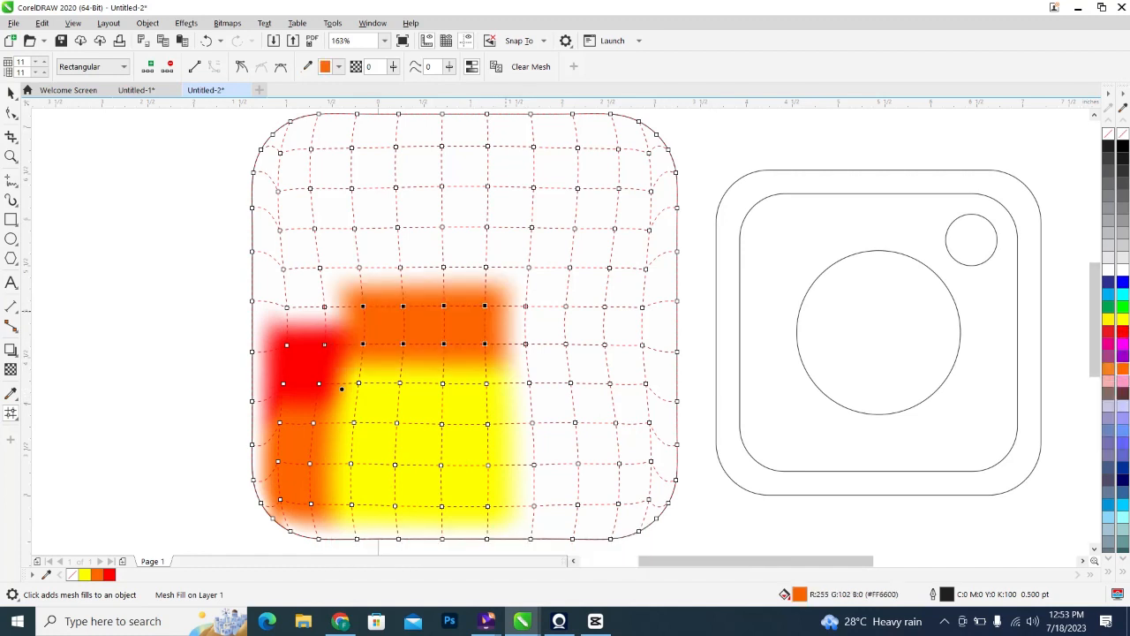
drag(554, 505, 563, 521)
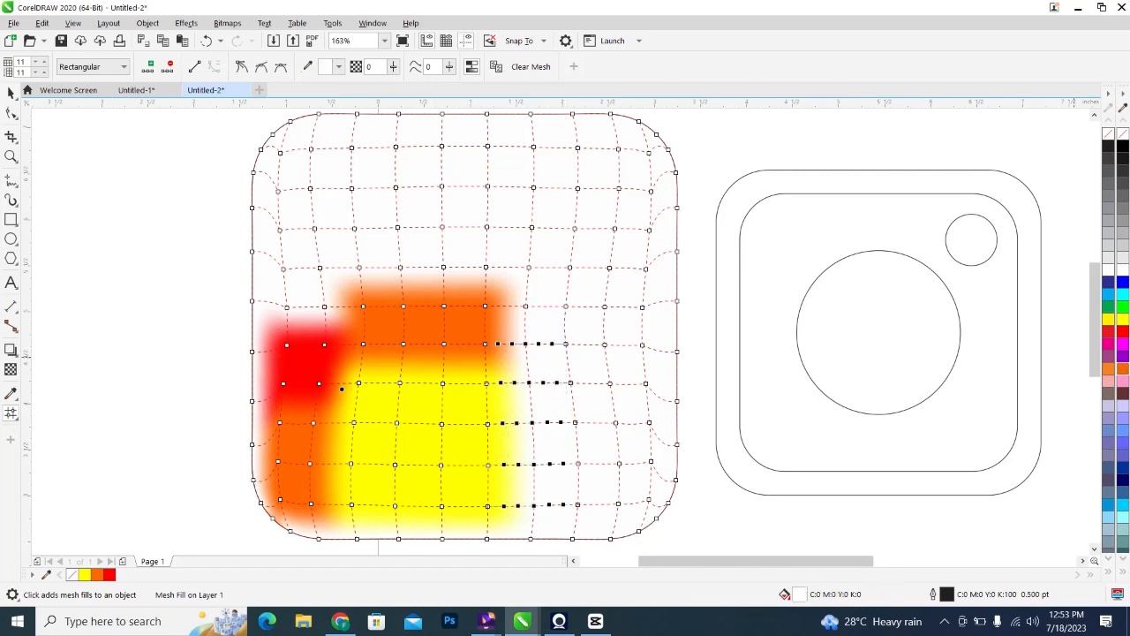
click(1121, 369)
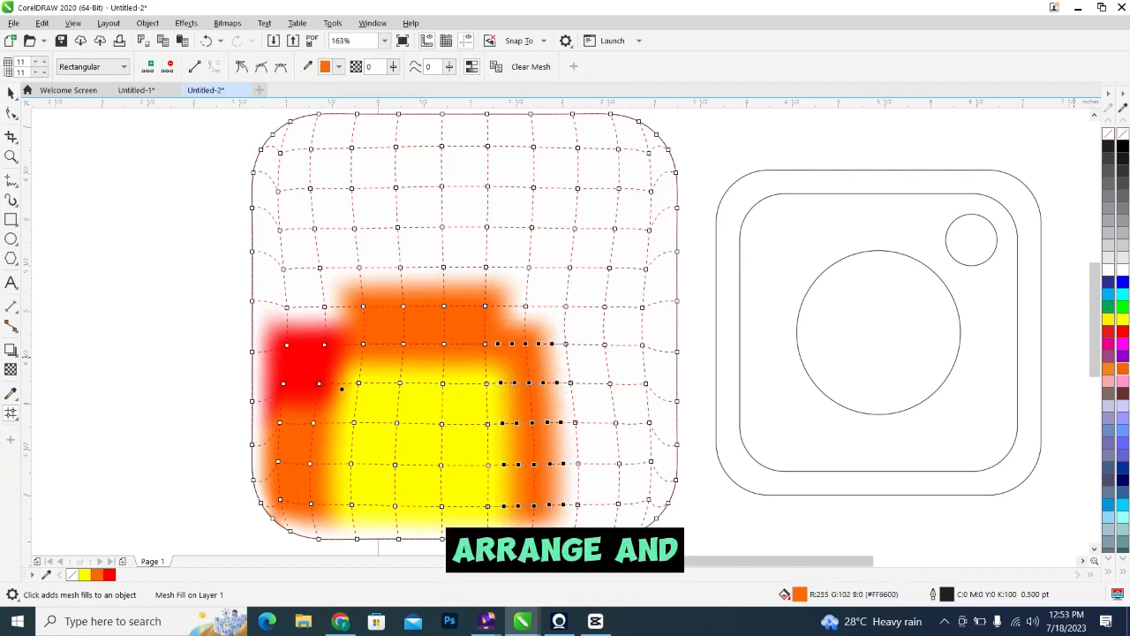
- Colour the four mesh nodes diagonally above the right orange strip and the four nodes above the left red block red (#FF0000)
drag(485, 268, 589, 331)
key(ctrl+z)
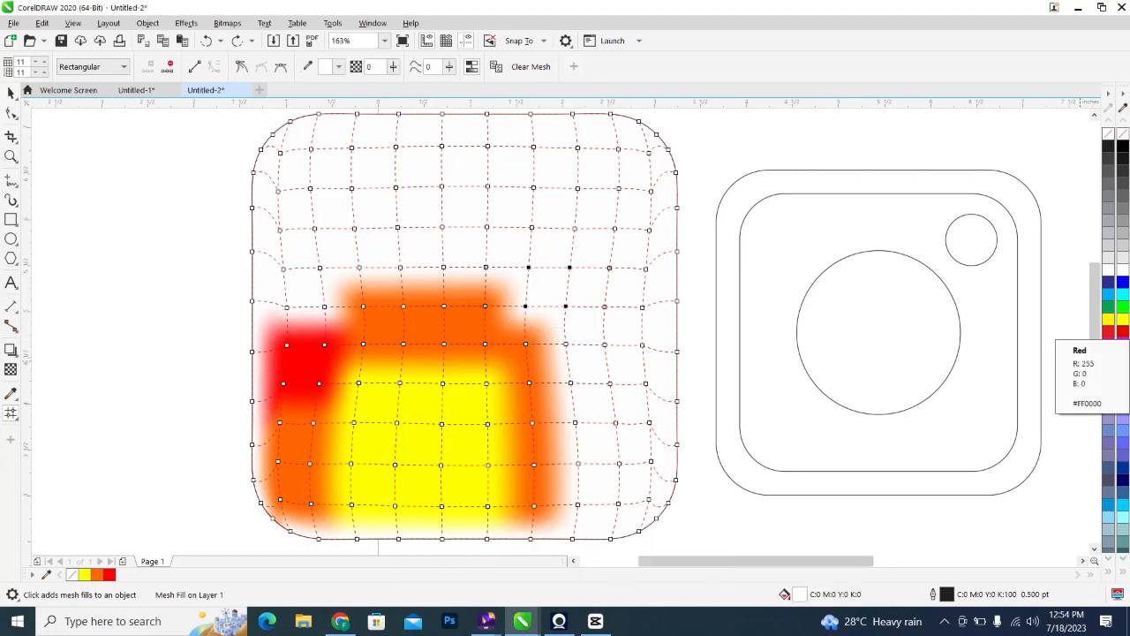
click(1109, 331)
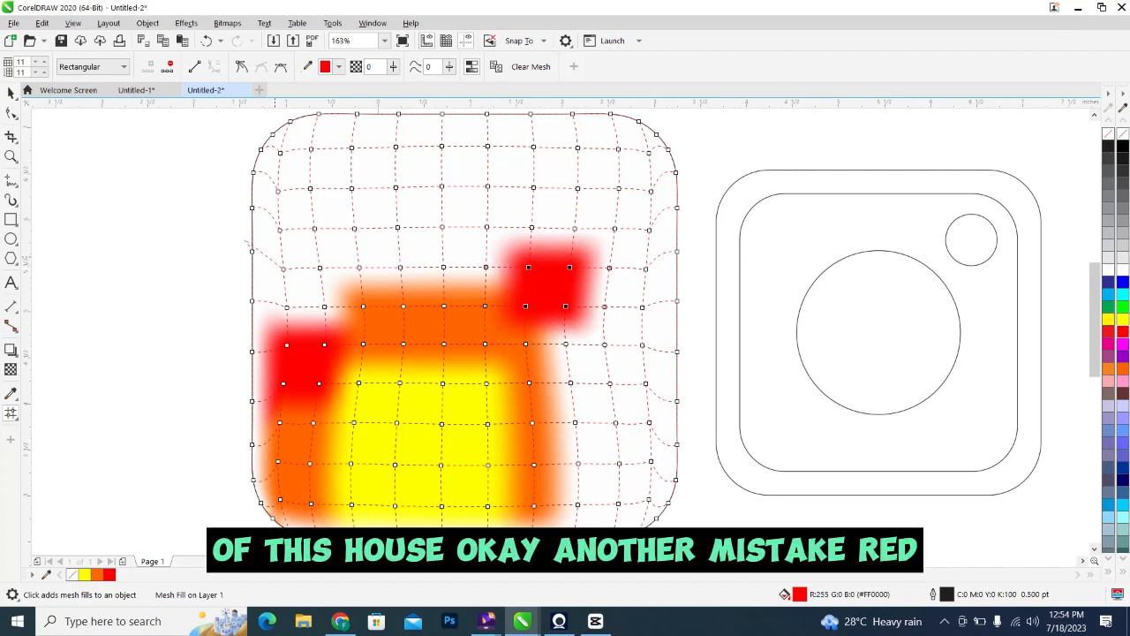
key(ctrl+z)
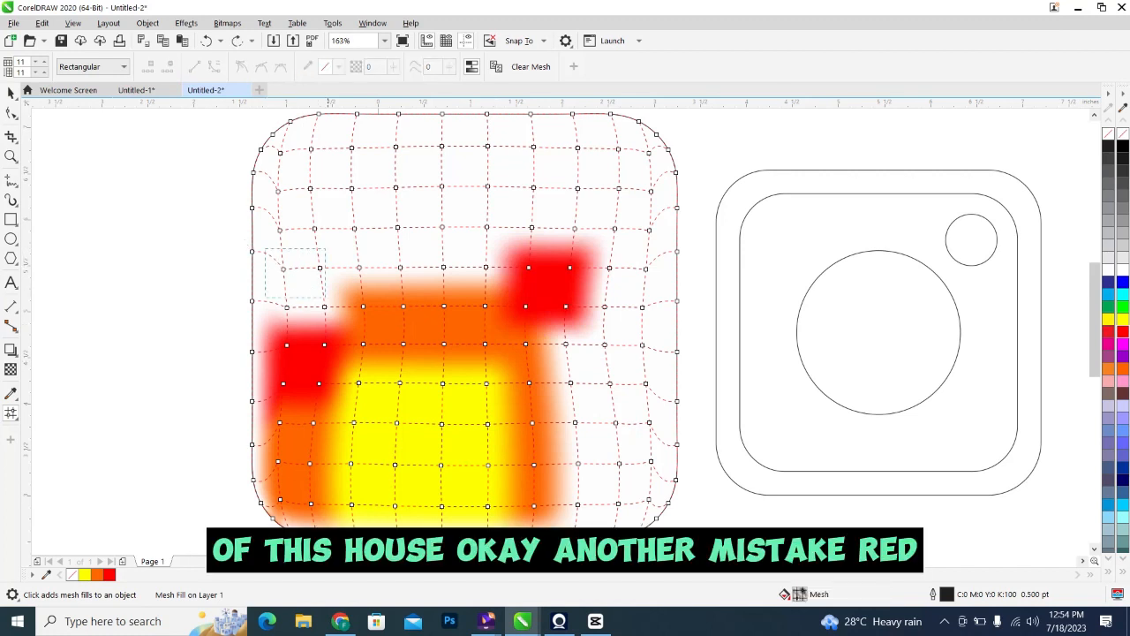
drag(325, 298, 342, 318)
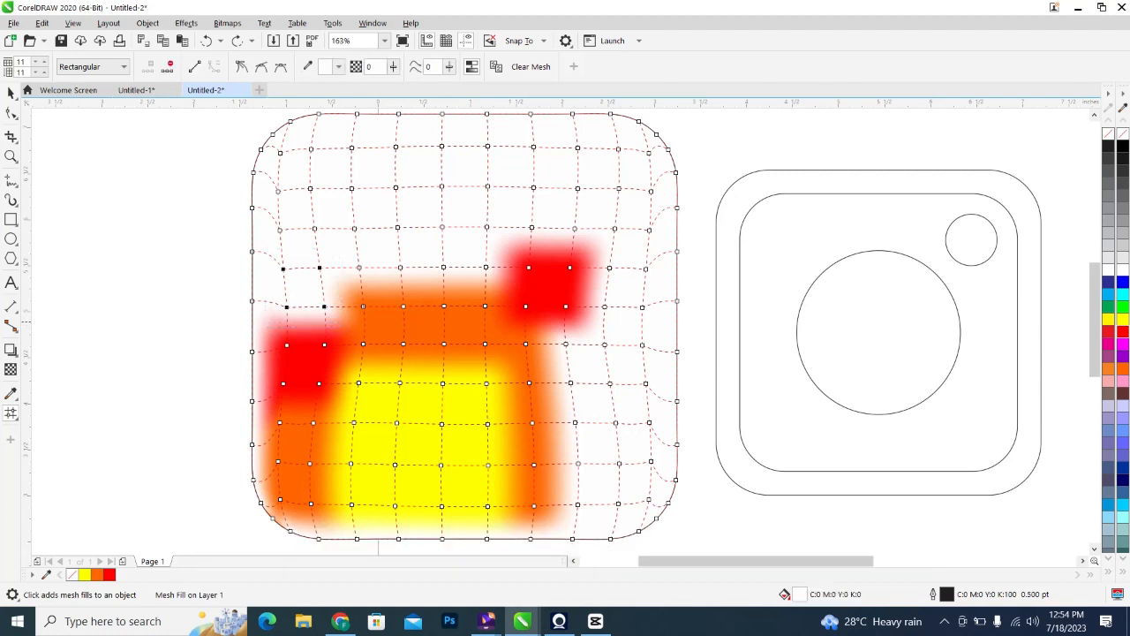
click(1109, 331)
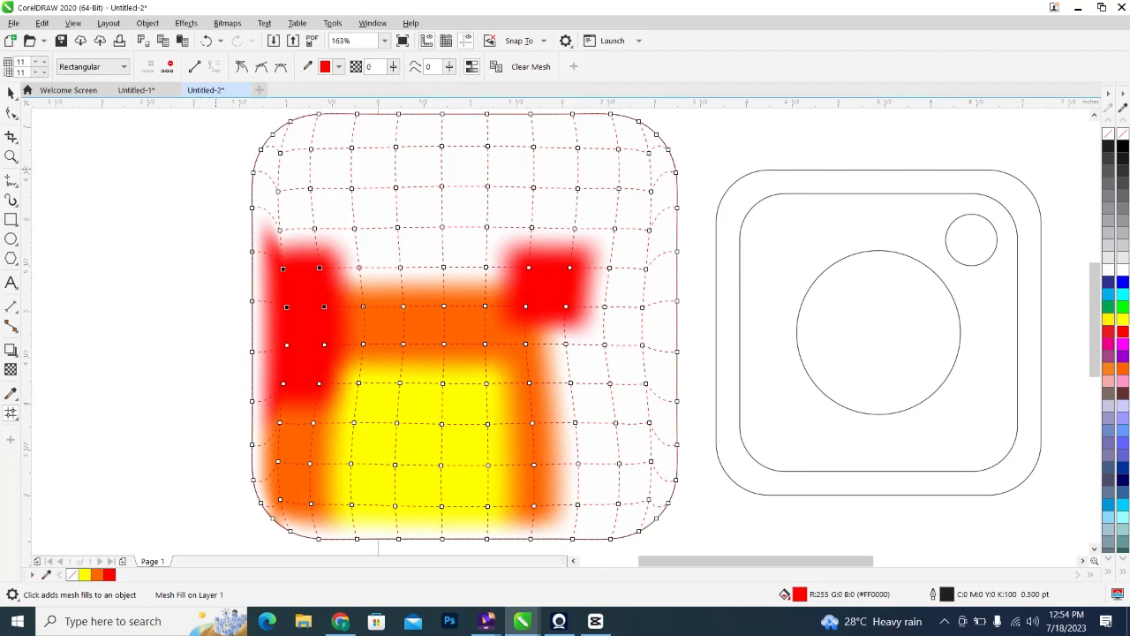
- Colour the mesh nodes along the left edge of the rounded square purple (#9900CC)
drag(225, 141, 264, 222)
drag(265, 328, 254, 441)
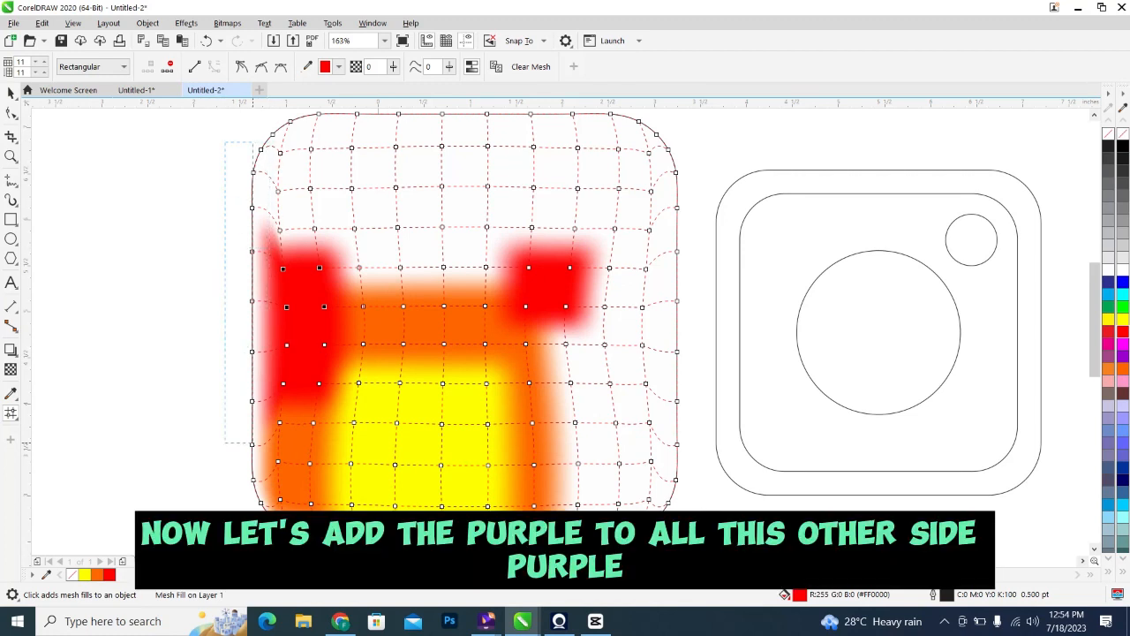
drag(264, 521, 267, 530)
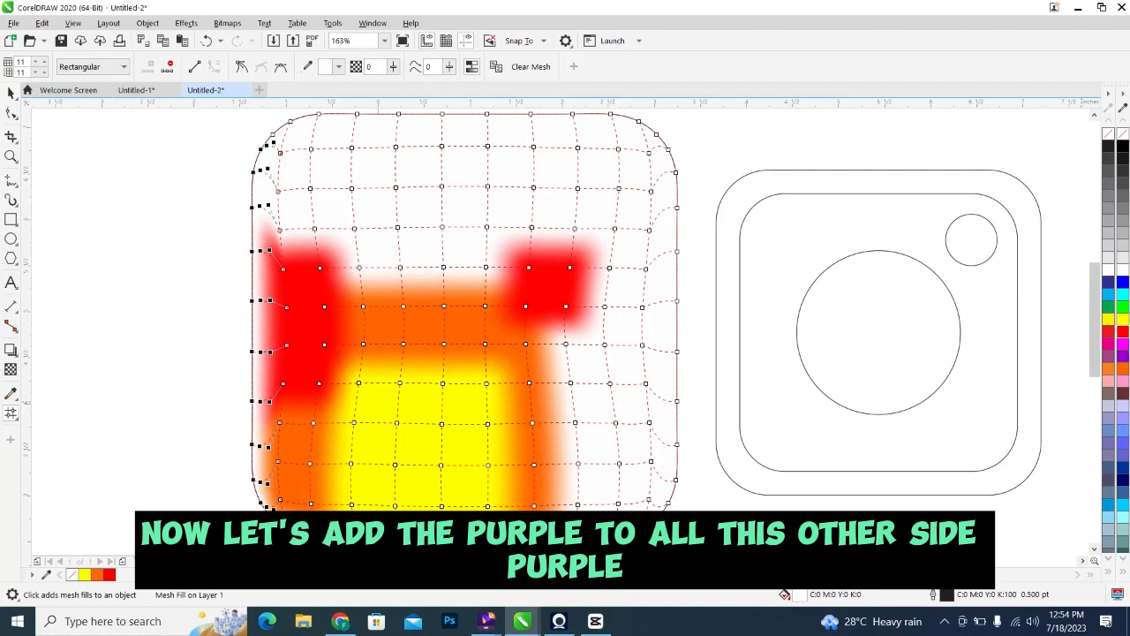
click(1123, 356)
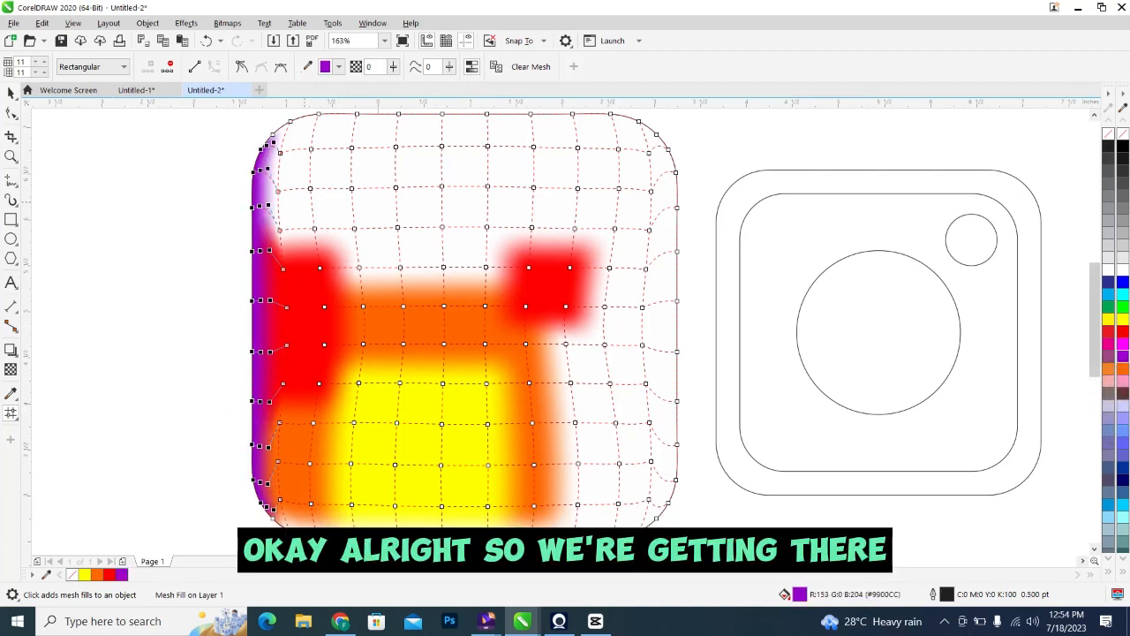
- Colour the two node rows directly above the orange block red (#FF0000), joining the left and right red areas
drag(292, 202, 495, 244)
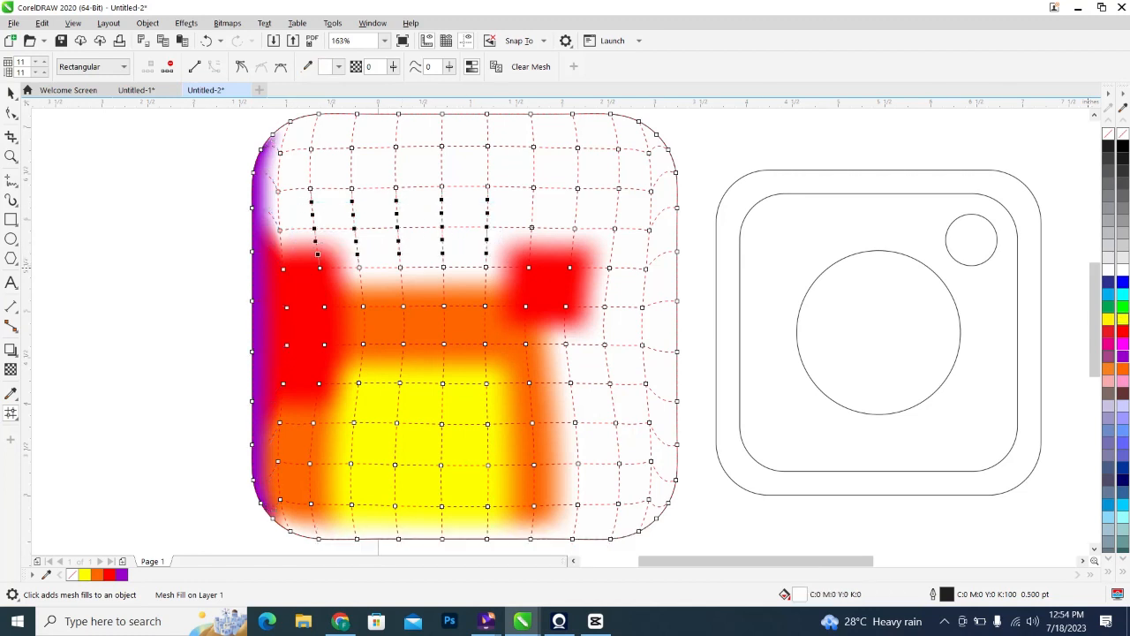
click(1122, 331)
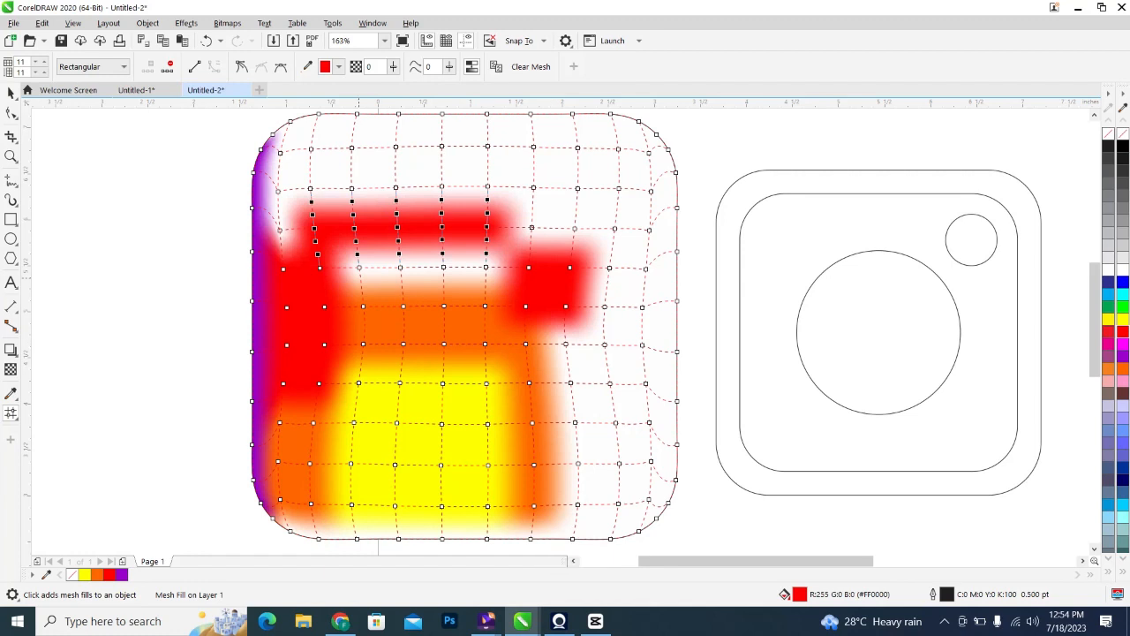
drag(357, 260, 428, 276)
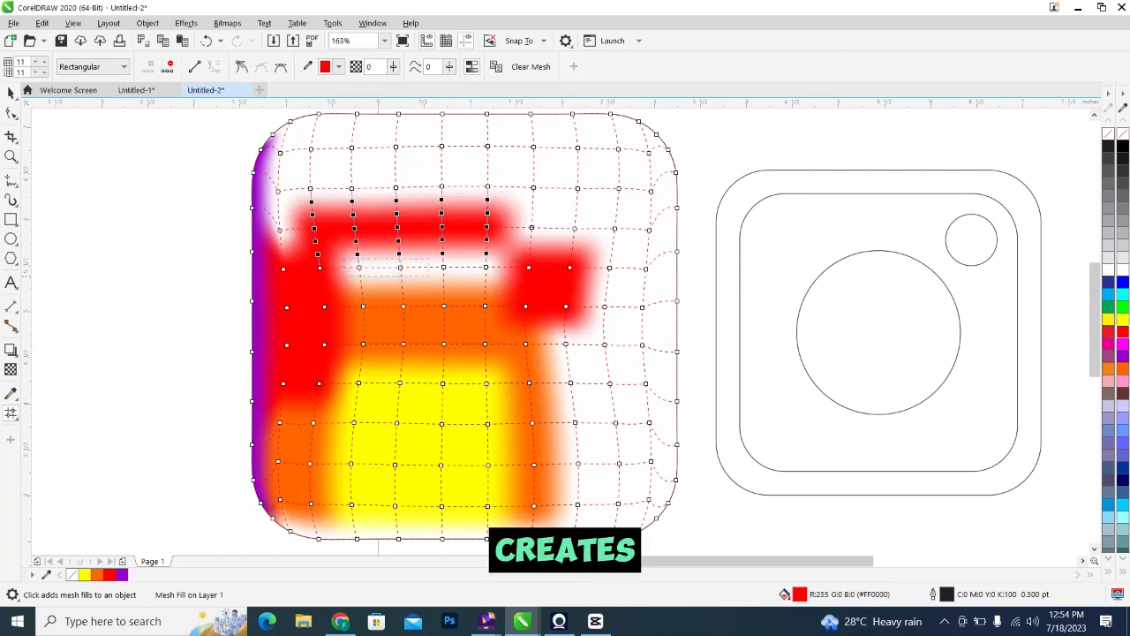
drag(505, 276, 507, 277)
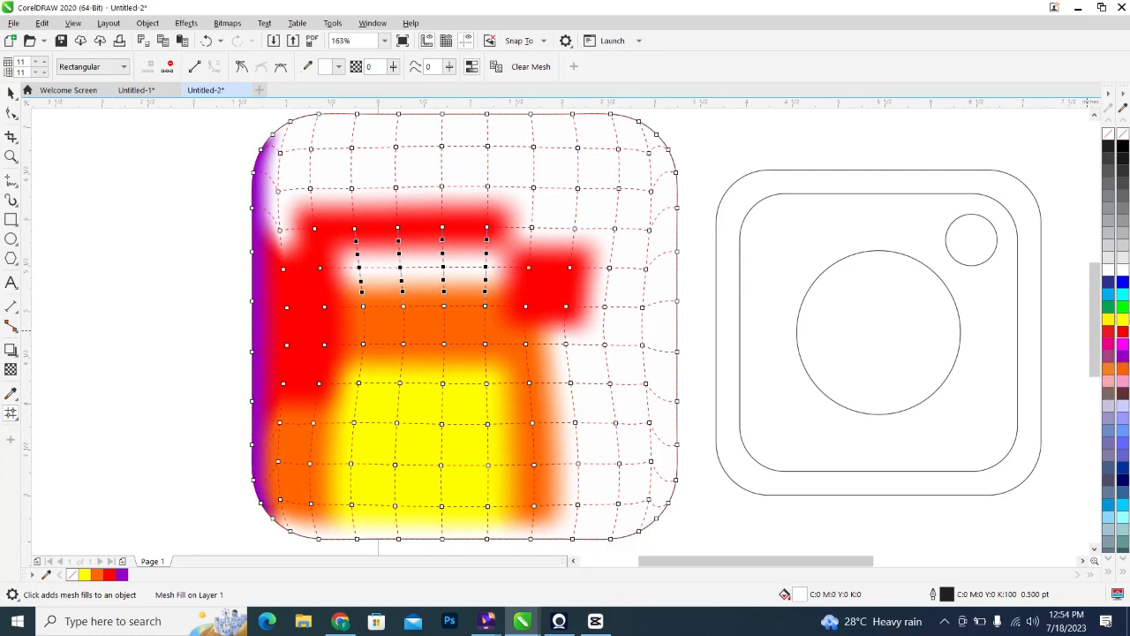
click(1123, 332)
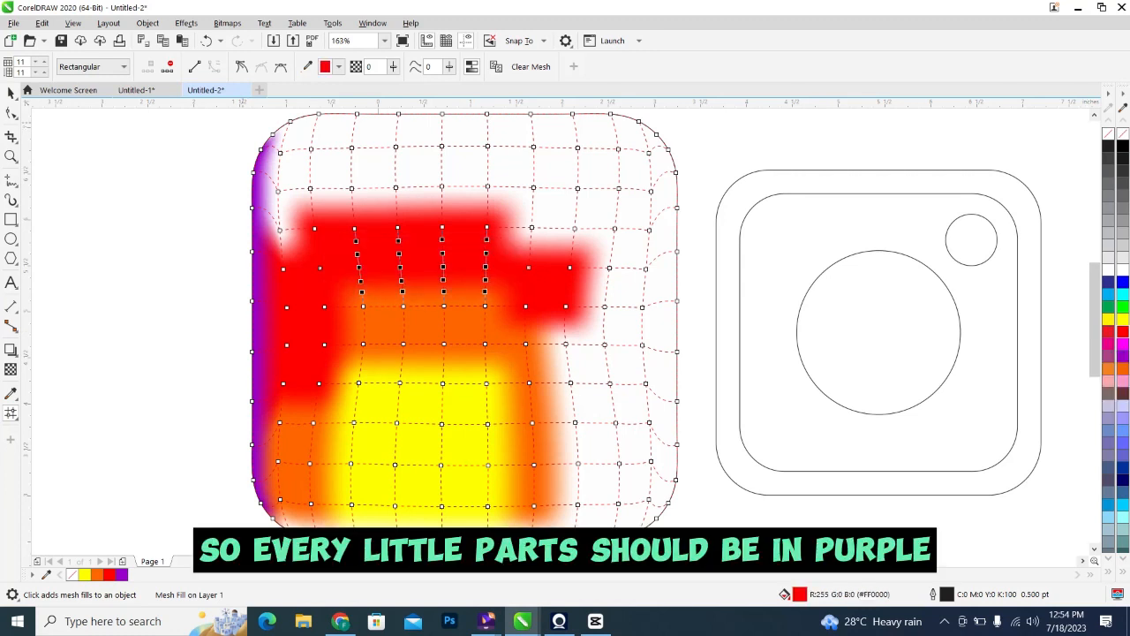
- Colour the two upper mesh node rows magenta and the nodes along the square's top edge white (#FFFFFF)
drag(243, 118, 655, 214)
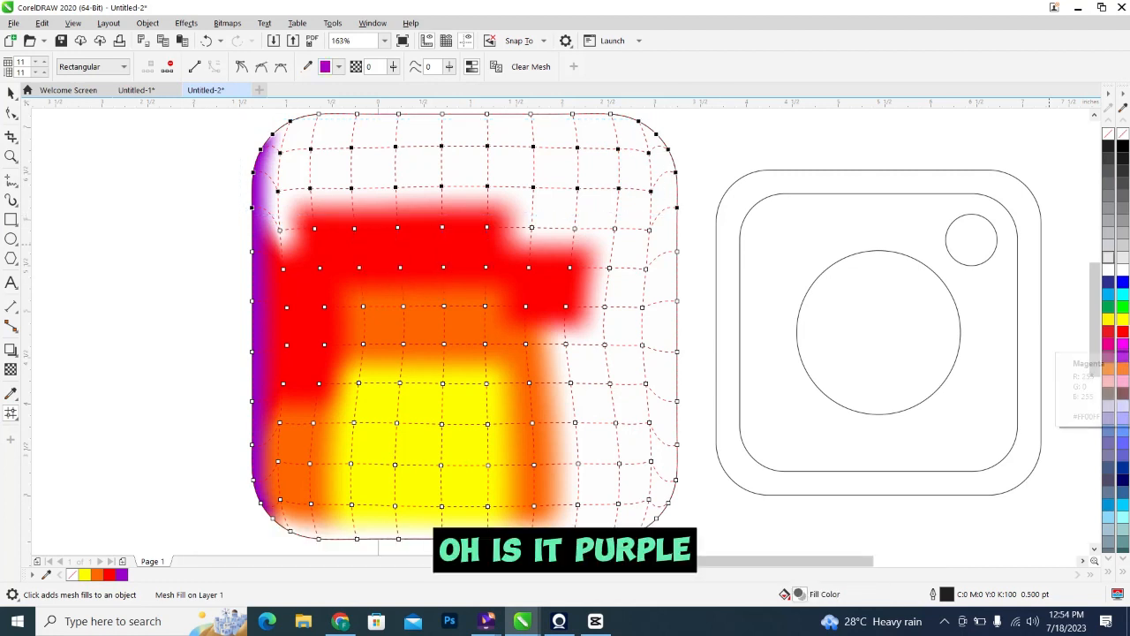
click(1122, 343)
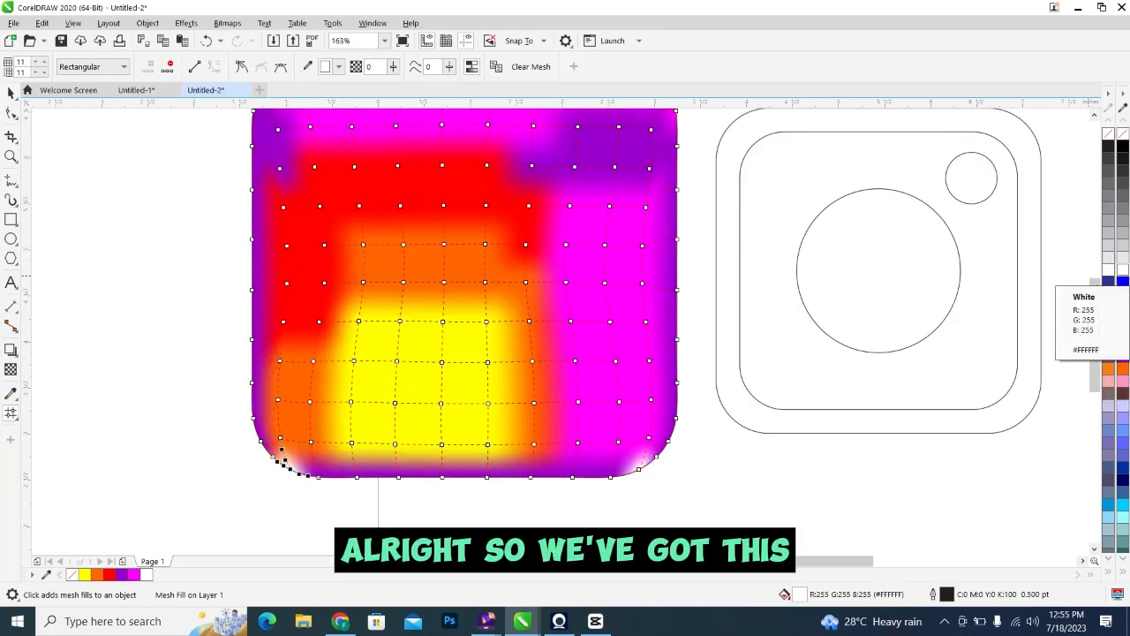
scroll(565, 335, up, 3)
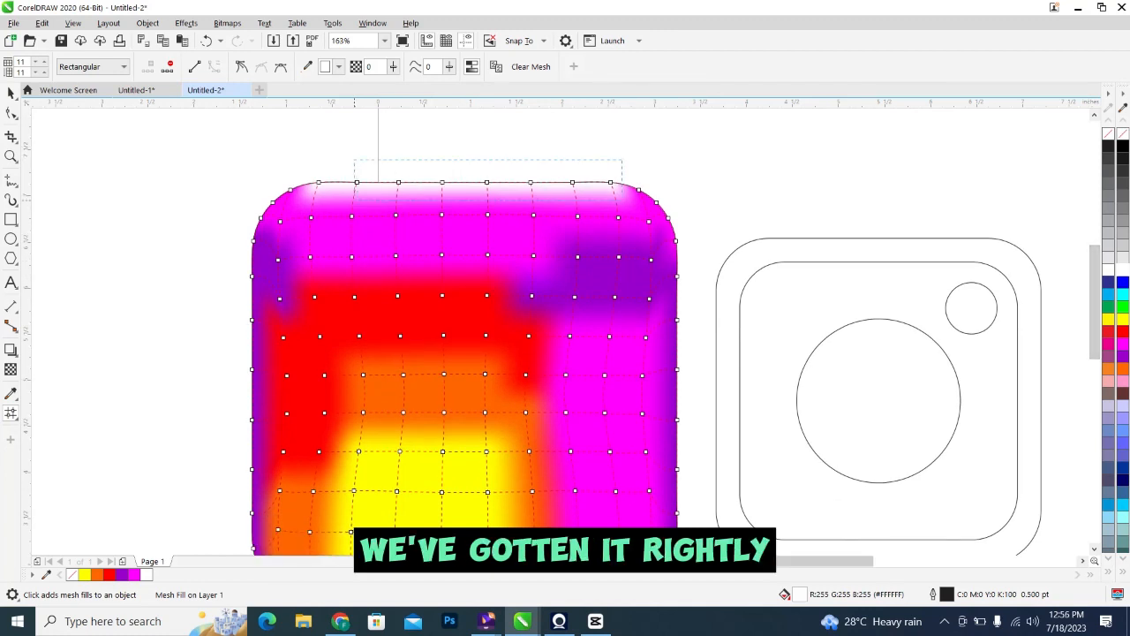
drag(288, 160, 621, 203)
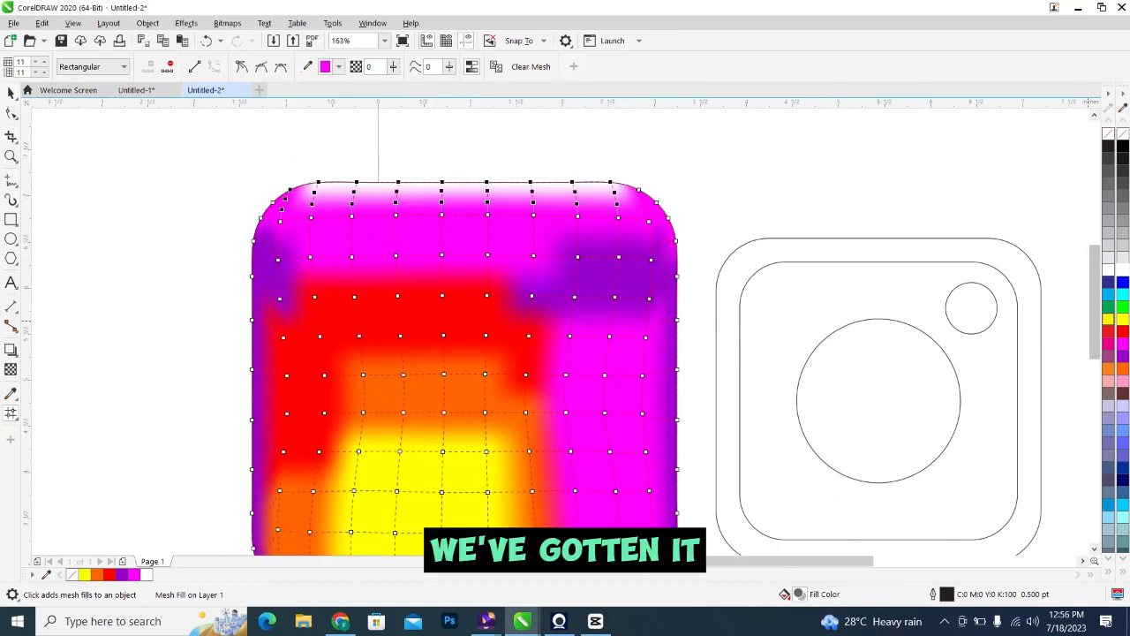
click(1123, 269)
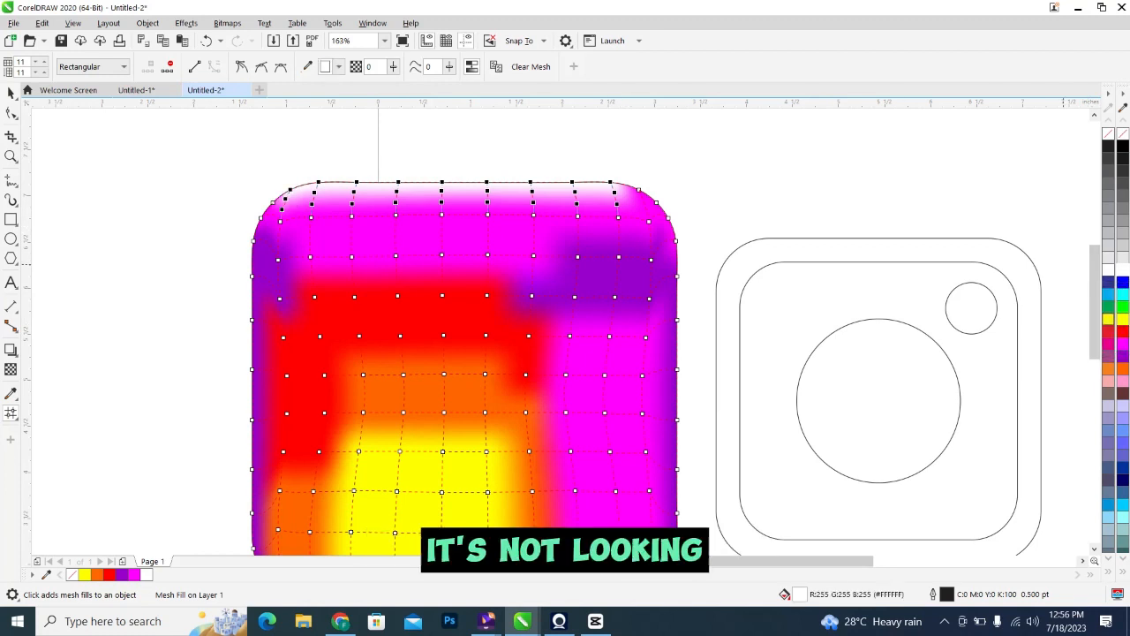
- Increase the mesh grid of the rounded square to 23 columns to smooth the colour blending
scroll(565, 335, down, 2)
scroll(565, 336, down, 1)
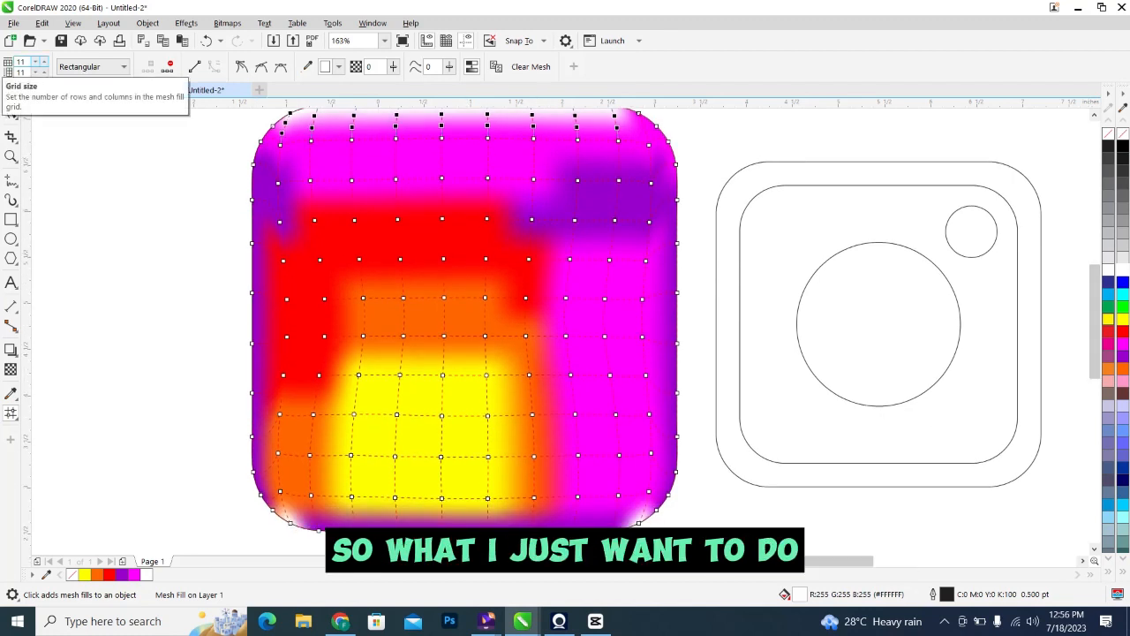
click(41, 58)
click(42, 59)
click(42, 58)
click(42, 58)
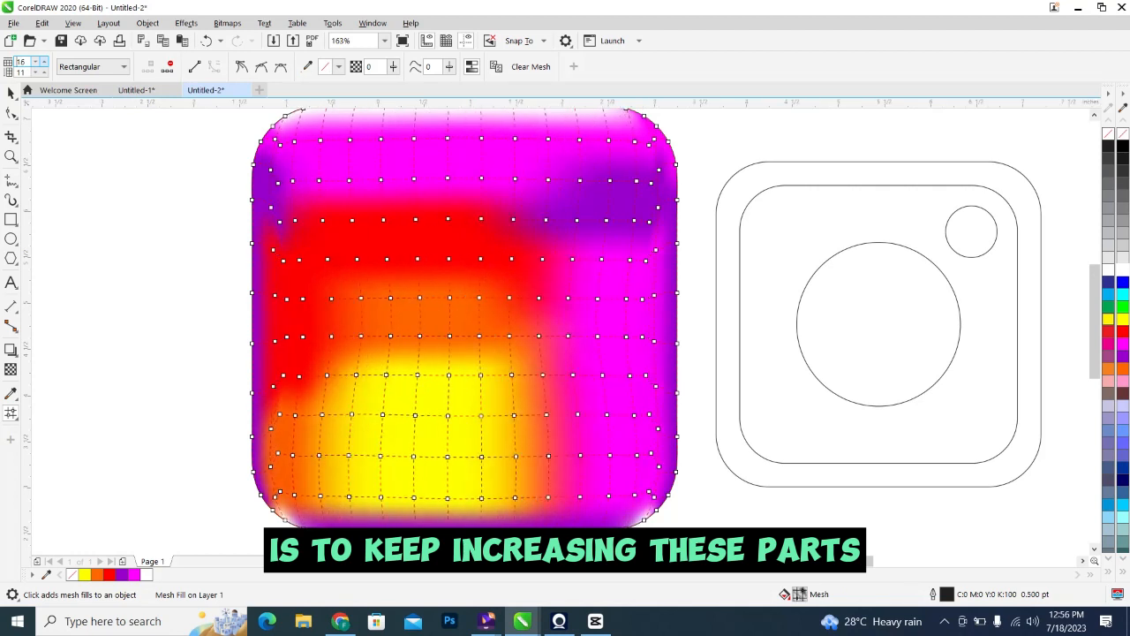
click(42, 58)
click(41, 58)
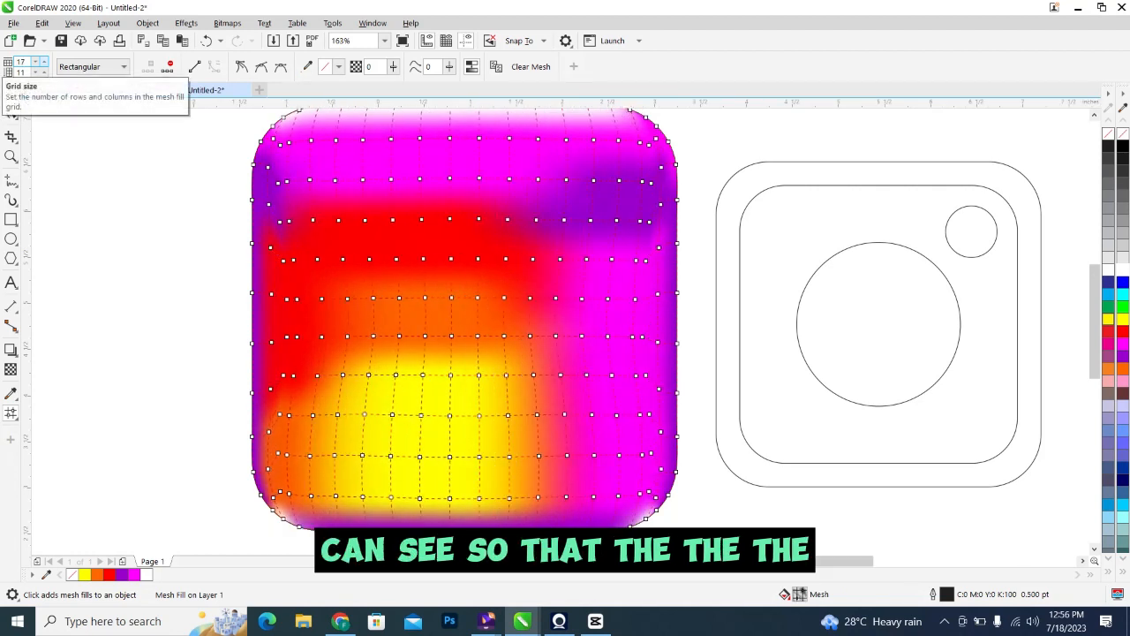
click(41, 58)
click(41, 58)
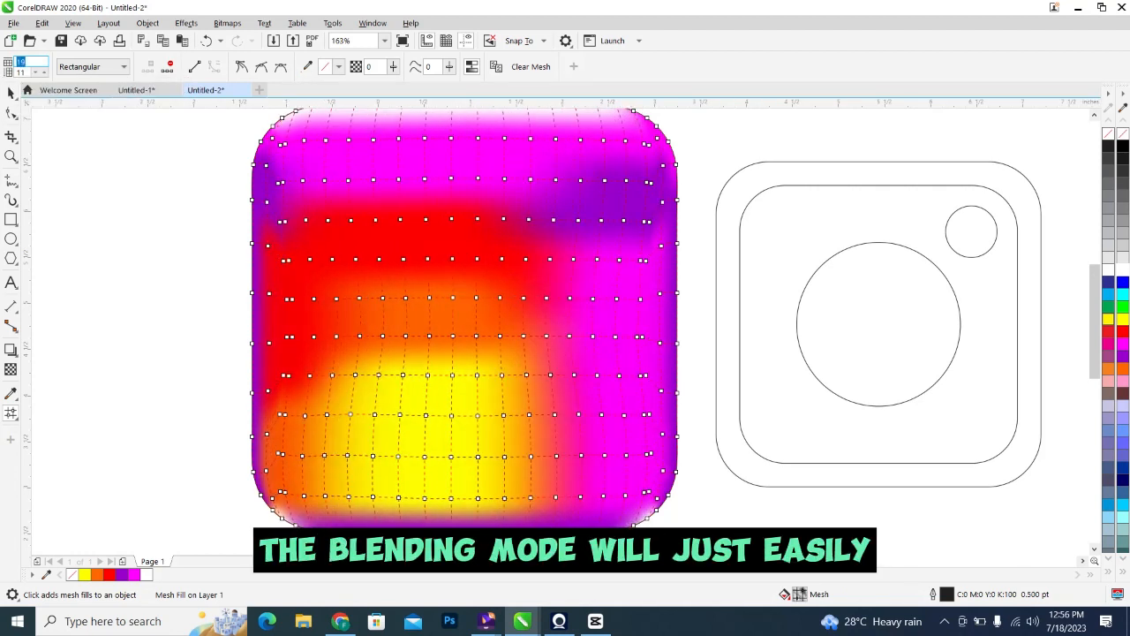
click(41, 58)
click(41, 58)
click(41, 58)
click(41, 59)
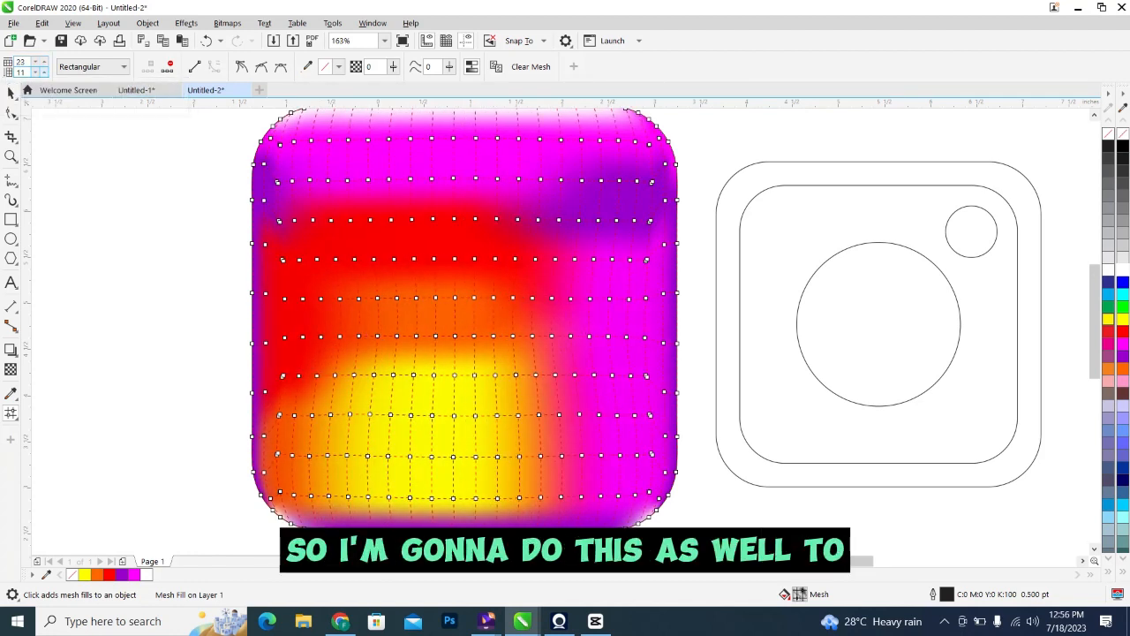
- Increase the mesh grid of the rounded square to 24 rows
click(41, 69)
click(42, 69)
click(42, 68)
click(41, 69)
click(41, 69)
click(42, 68)
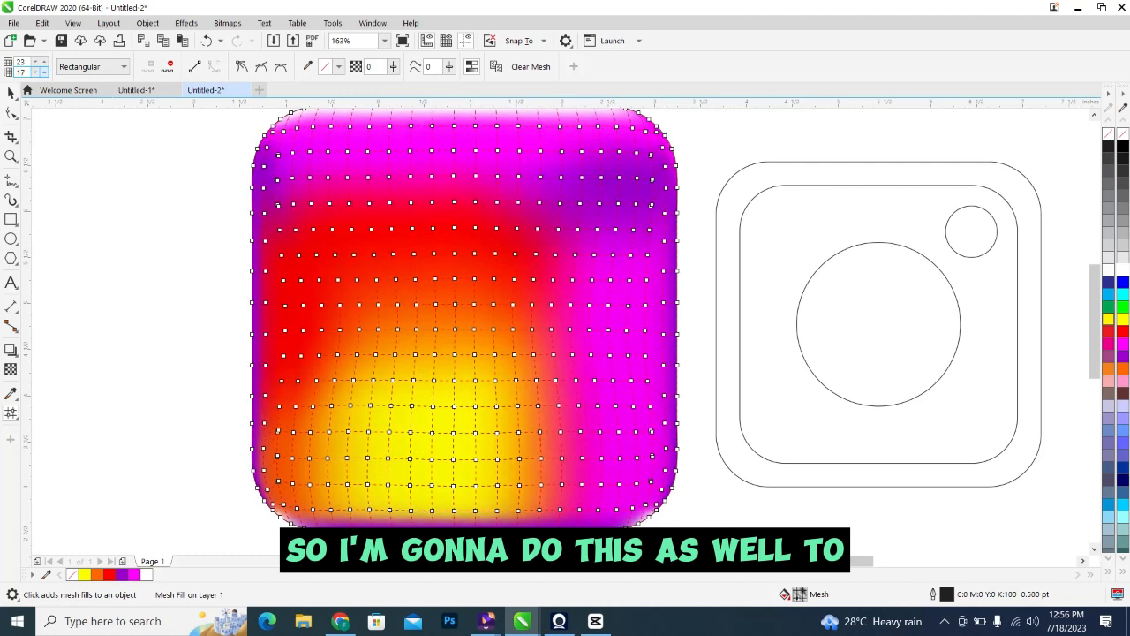
click(41, 69)
click(42, 69)
click(42, 69)
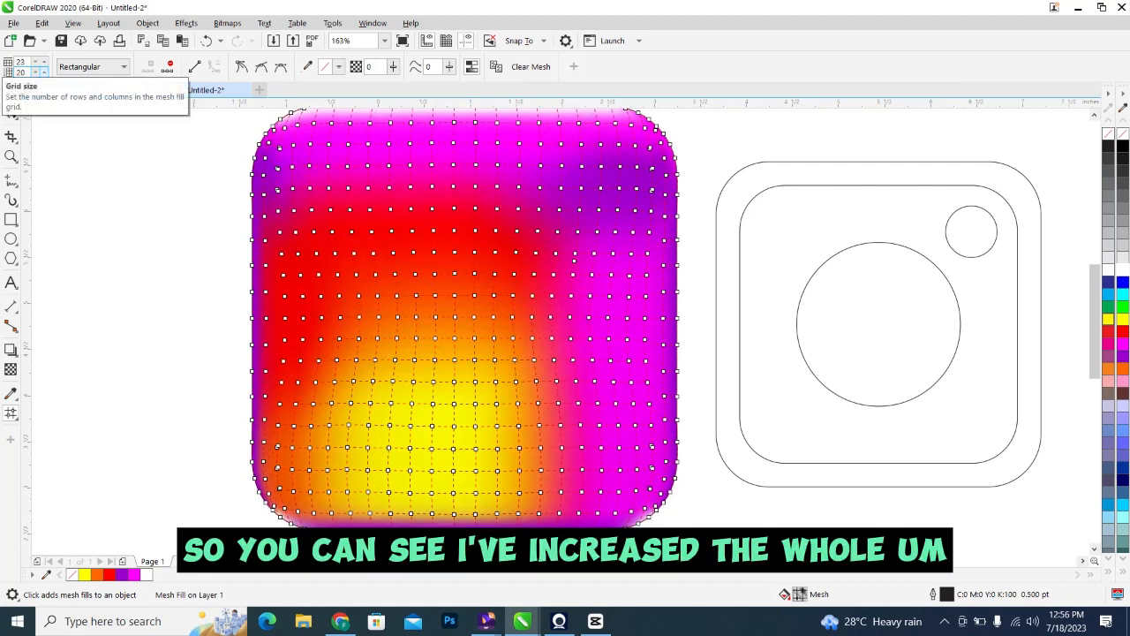
click(41, 68)
click(41, 69)
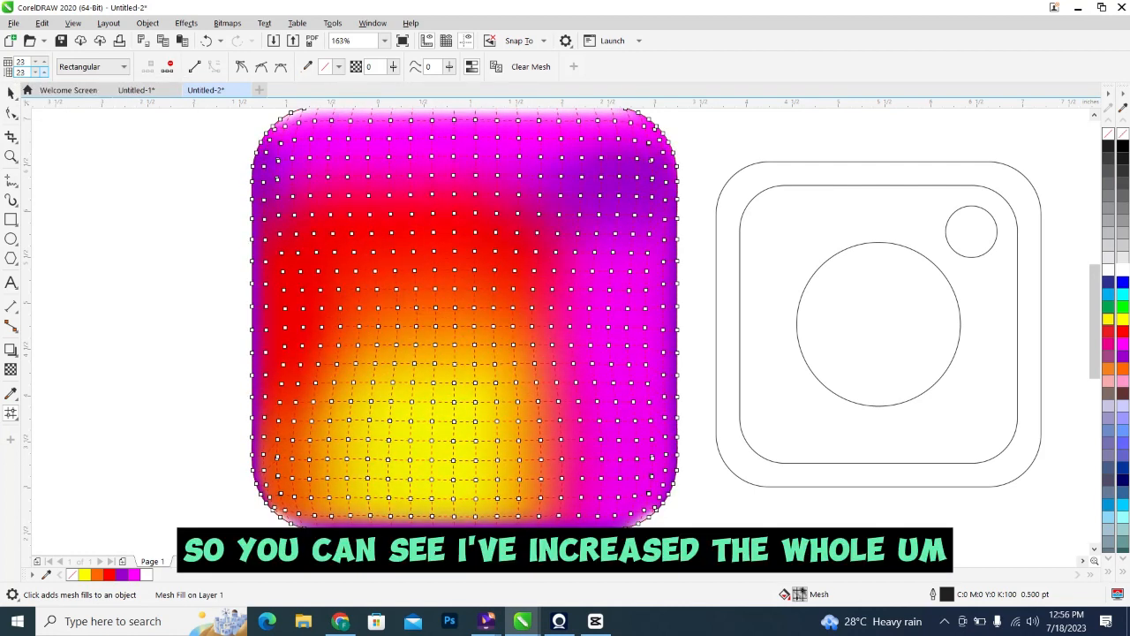
click(41, 69)
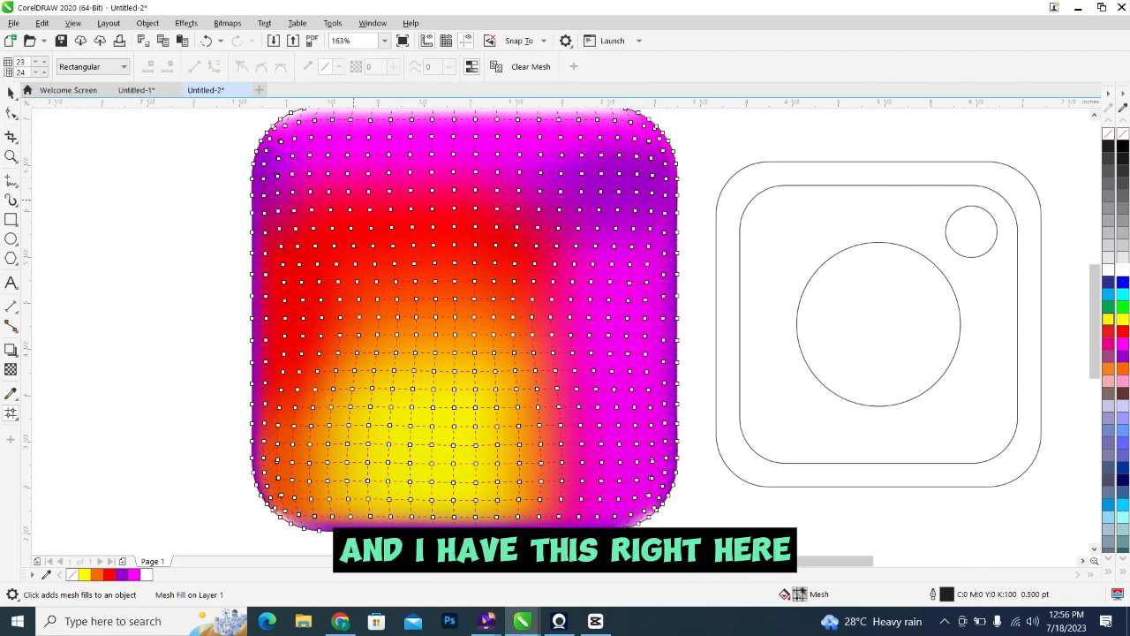
- Move the mesh-filled square onto the outlined logo shapes, roughly centred behind them, and deselect it
key(space)
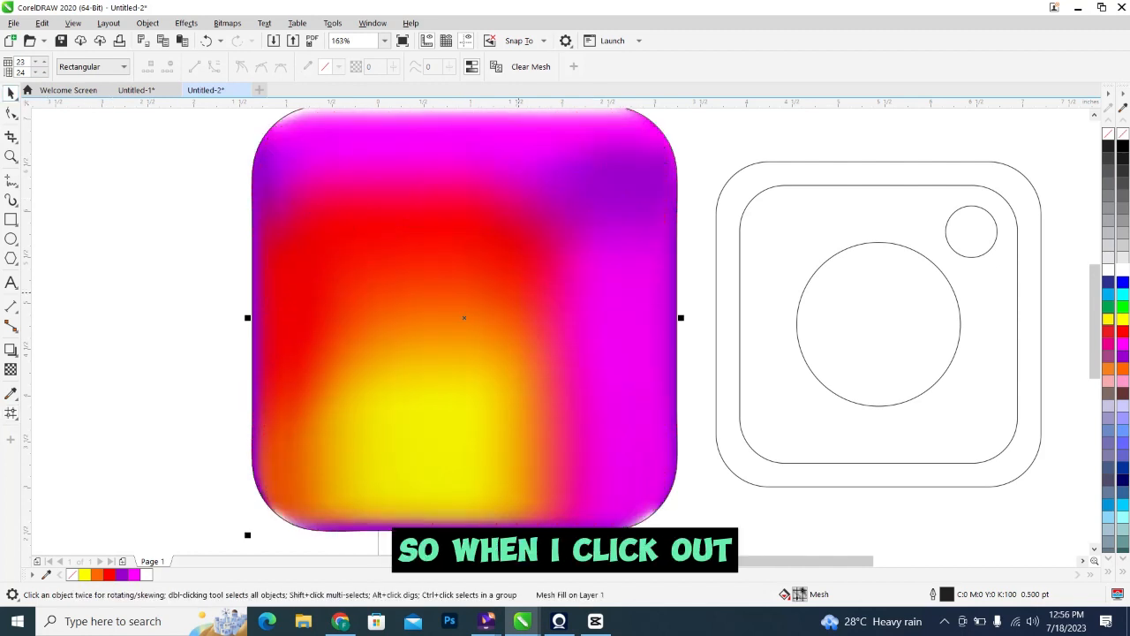
drag(464, 317, 875, 324)
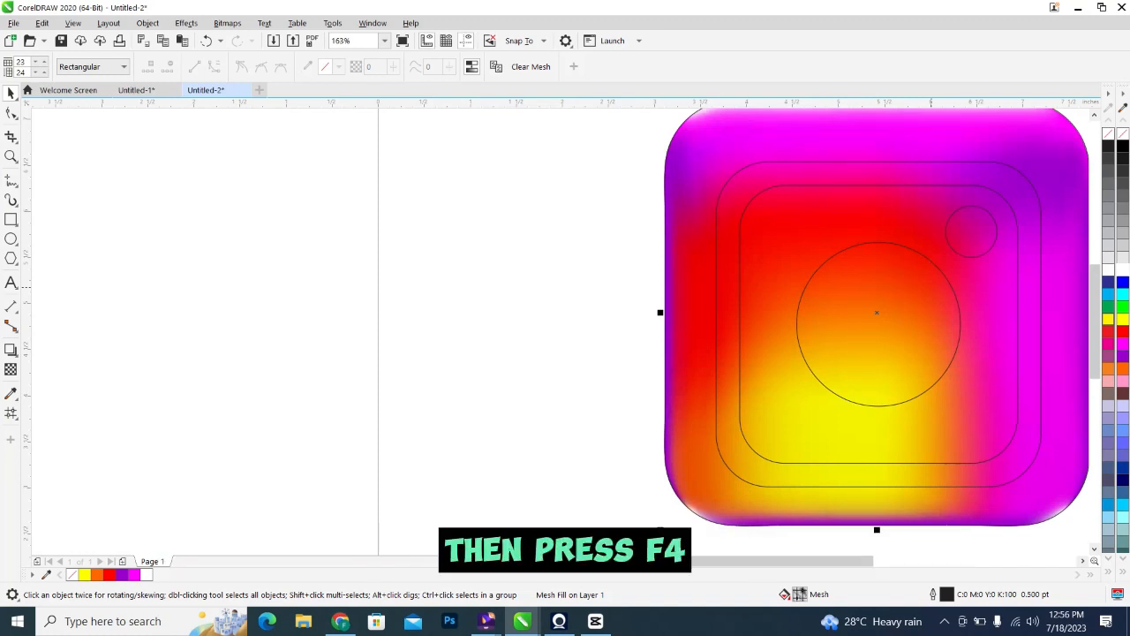
key(F4)
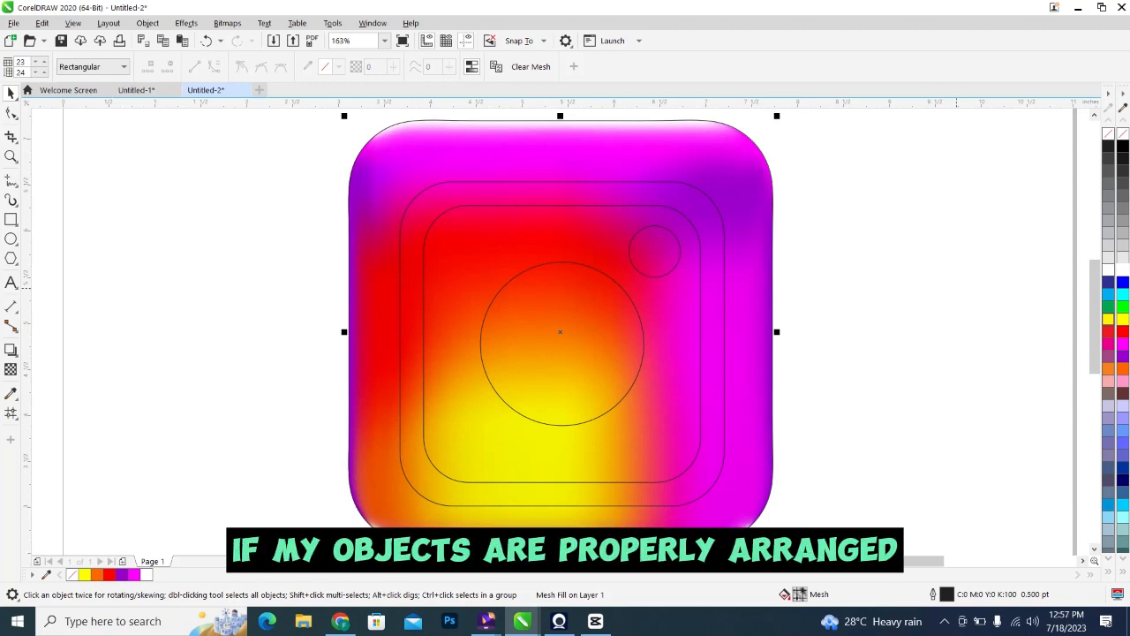
key(Escape)
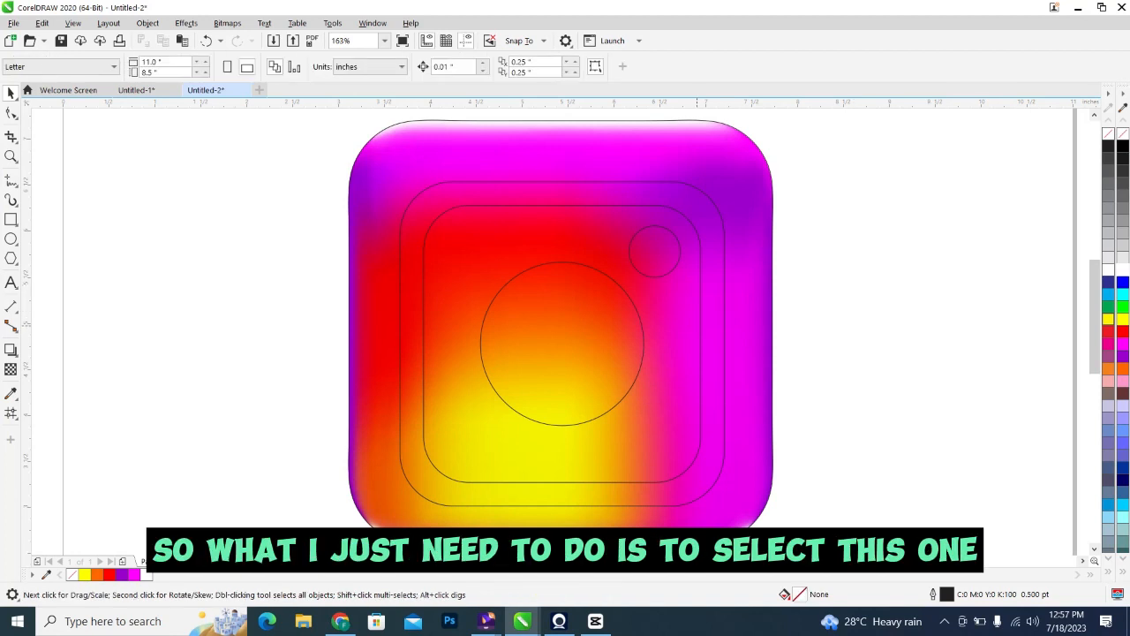
- Align the two inner rounded squares, the large circle and the mesh-filled square on their horizontal and vertical centres, and deselect them
click(700, 327)
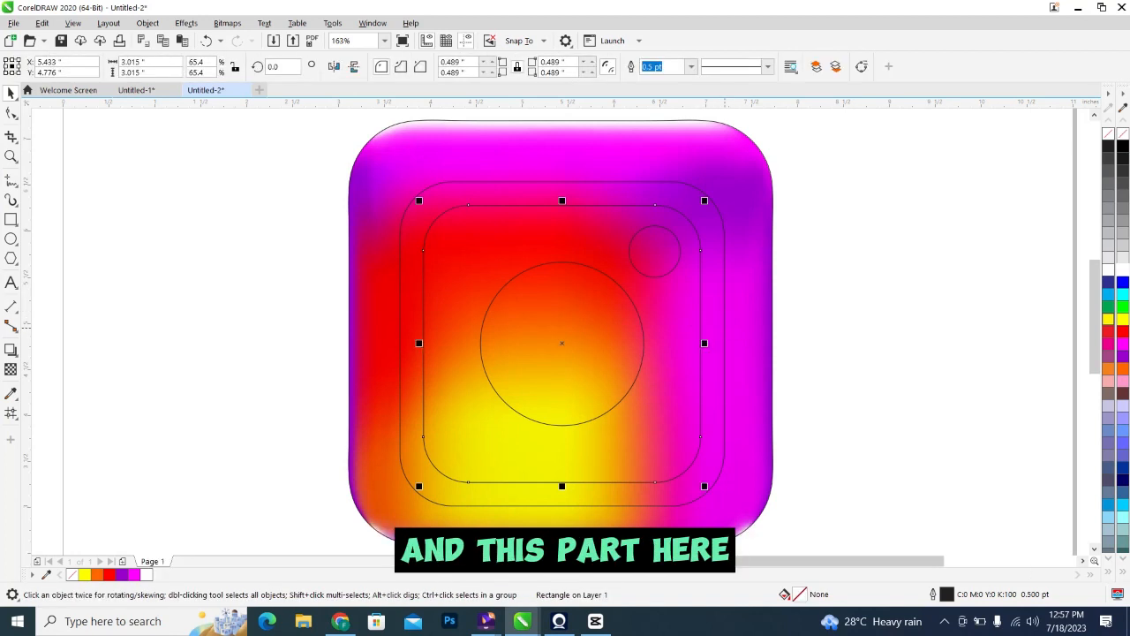
shift+click(725, 328)
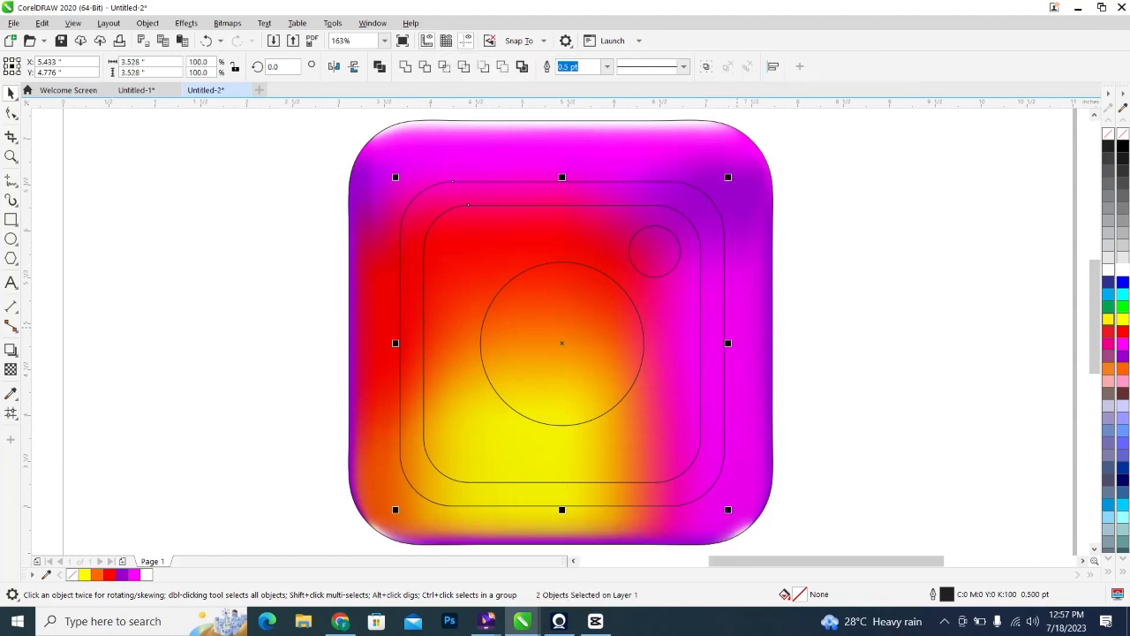
shift+click(726, 171)
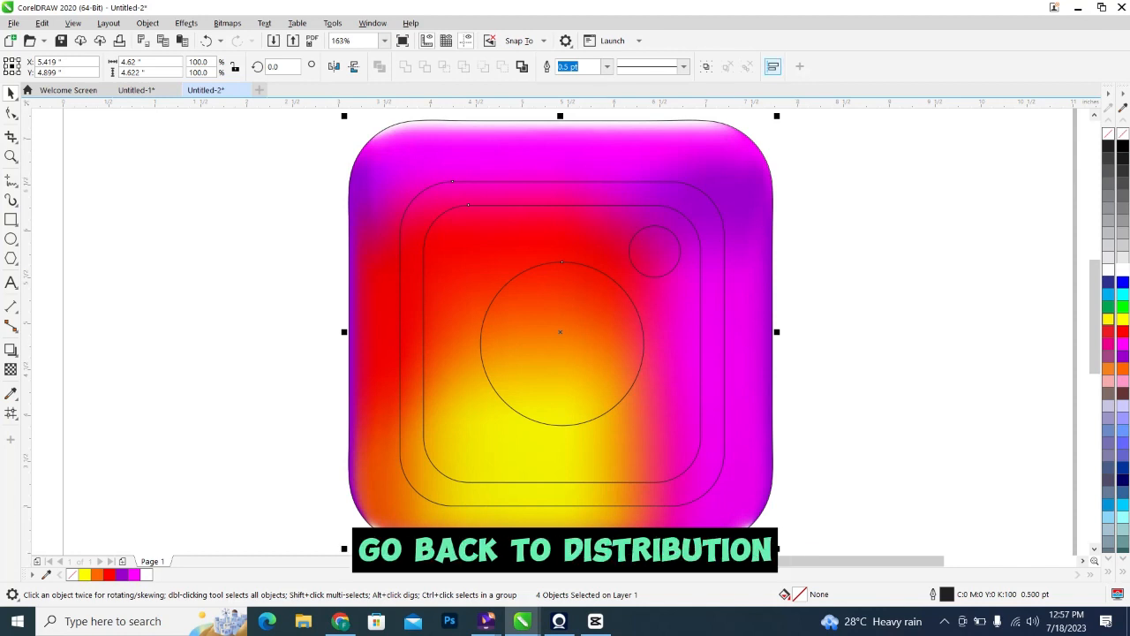
click(772, 66)
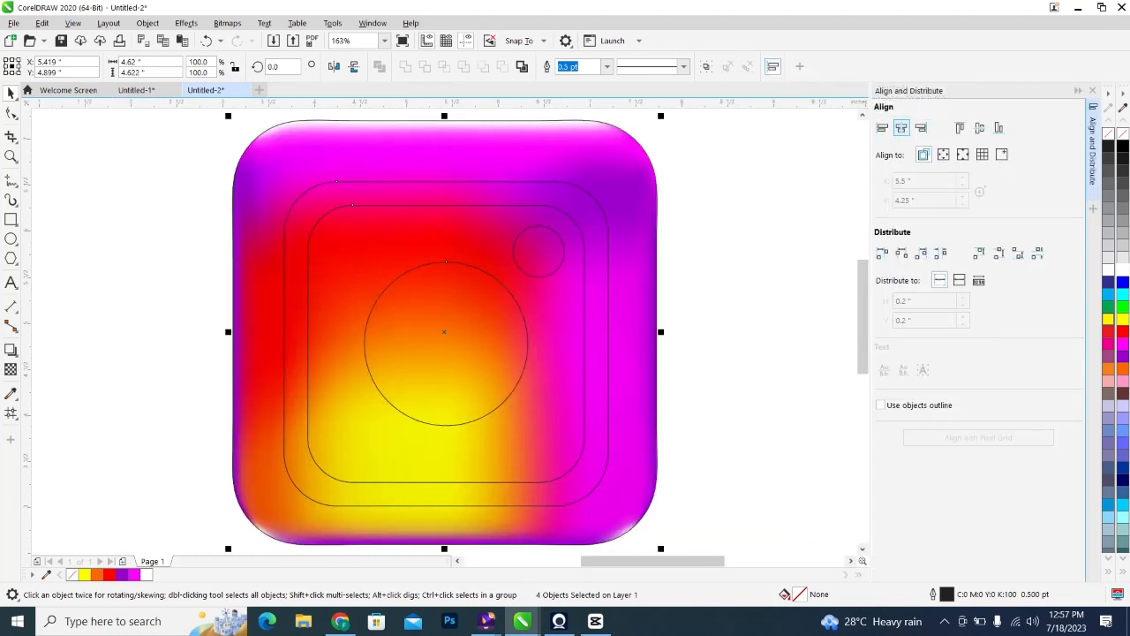
click(901, 128)
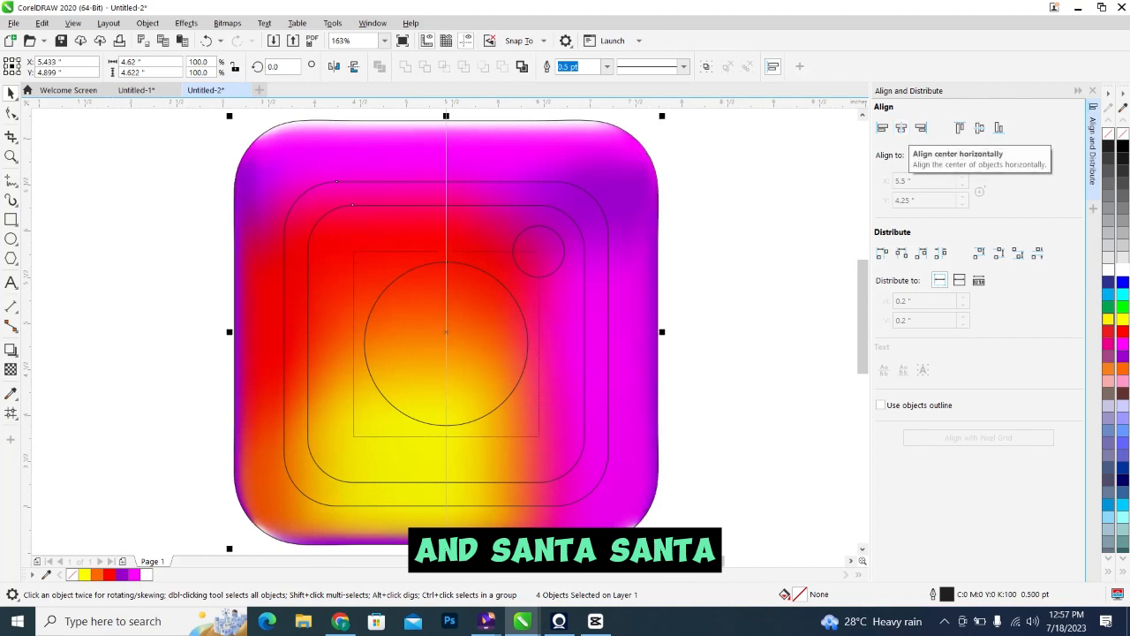
click(979, 128)
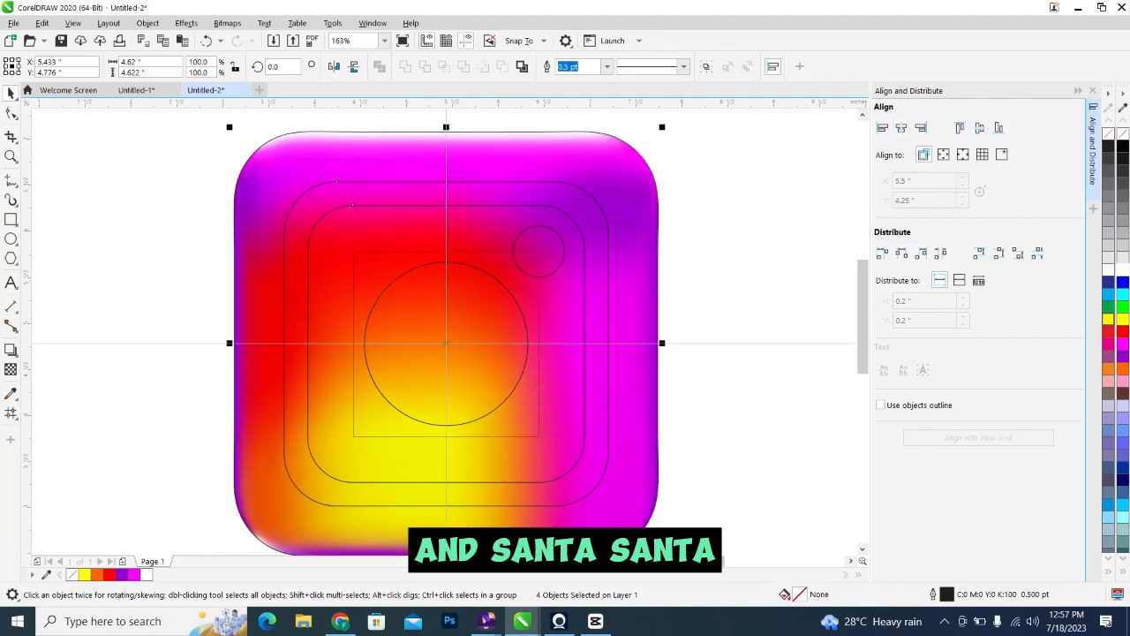
key(Escape)
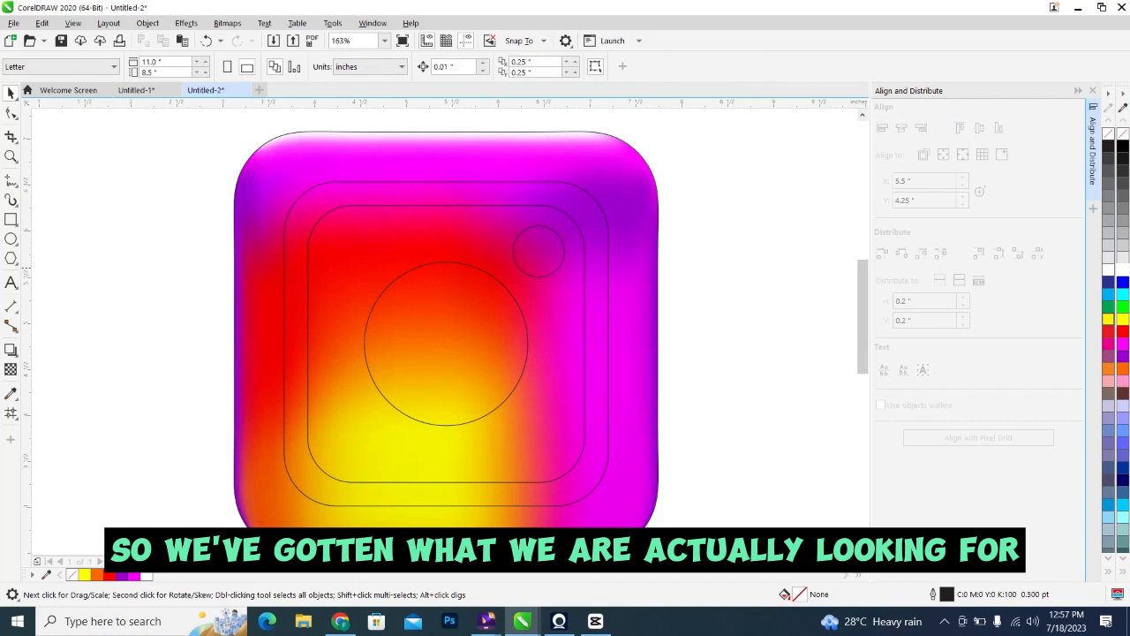
- Remove the outline from the mesh-filled background square and deselect it
click(638, 203)
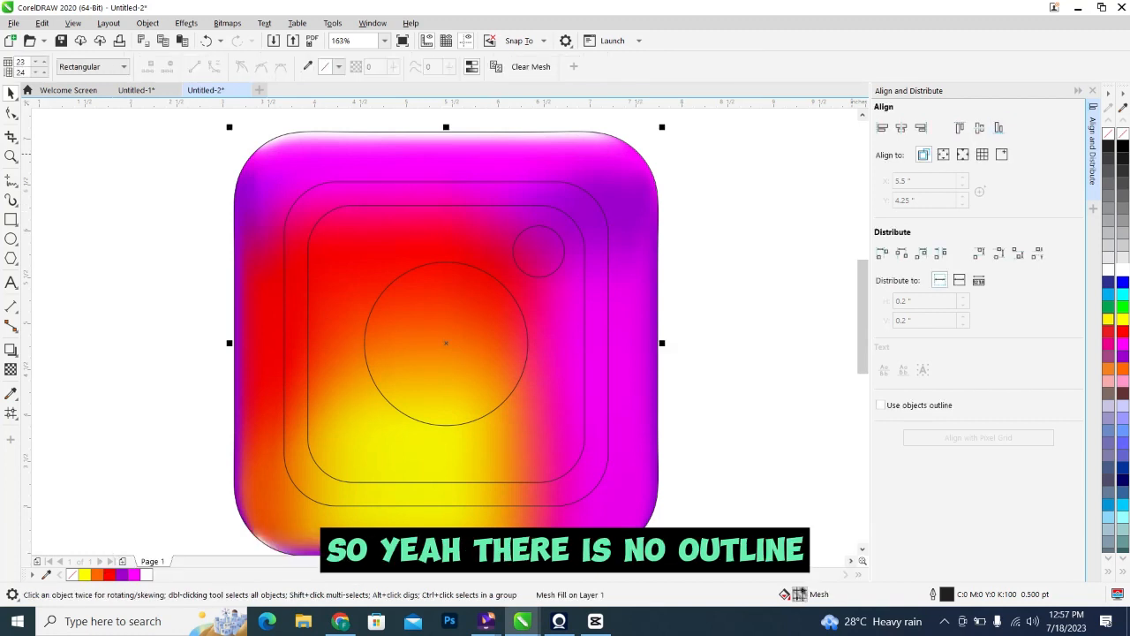
right_click(1123, 134)
key(Escape)
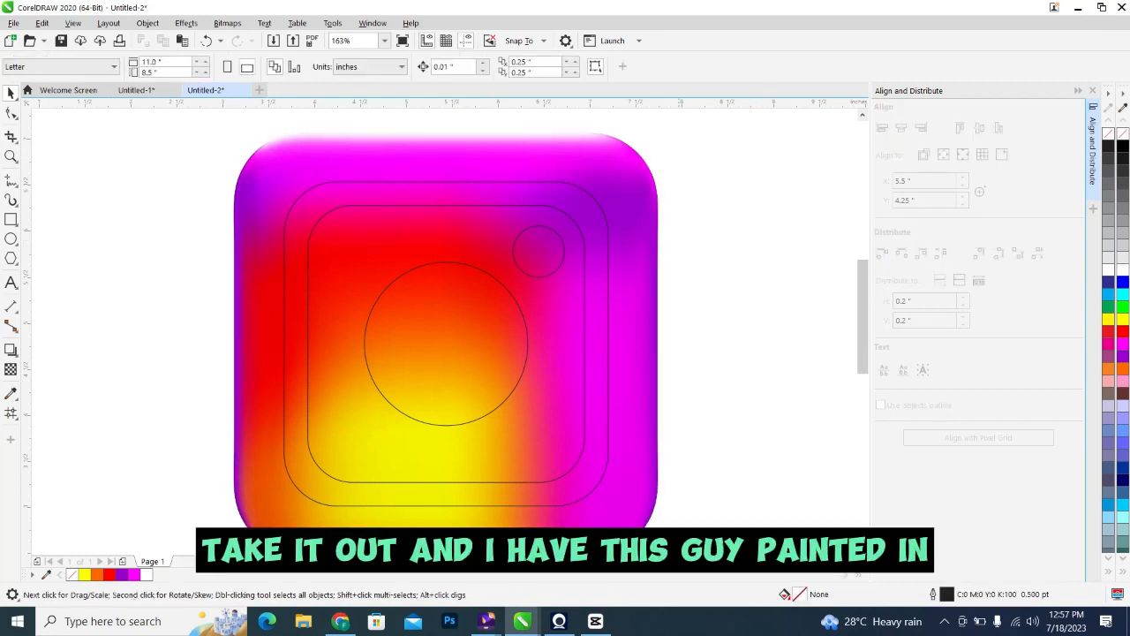
- Fill the larger of the two inner rounded squares with white (#FFFFFF)
click(611, 172)
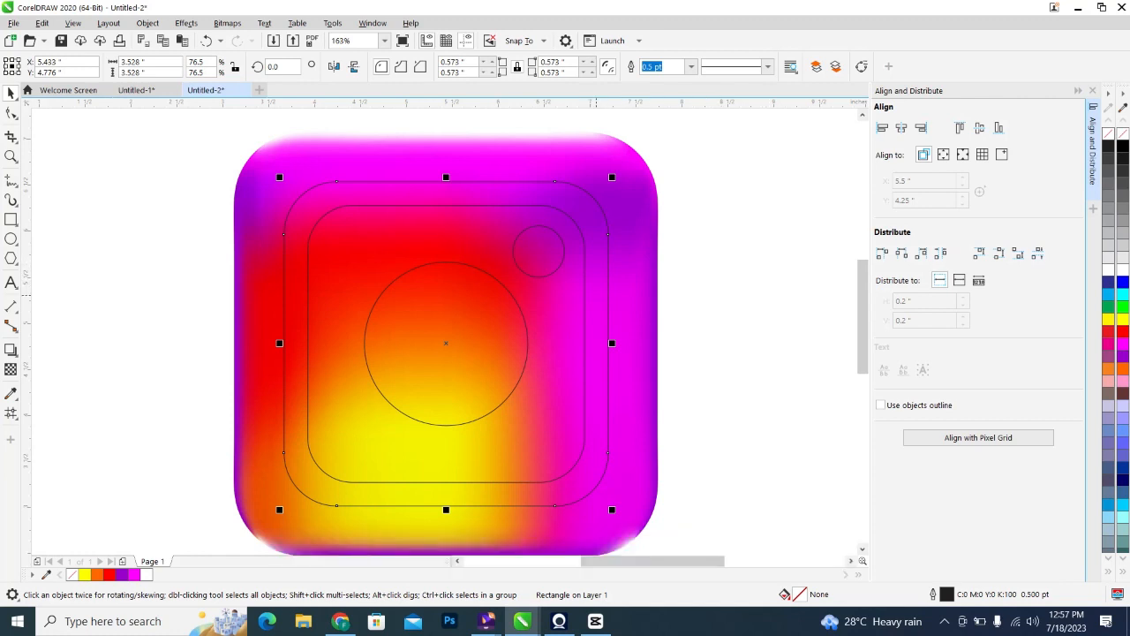
key(Escape)
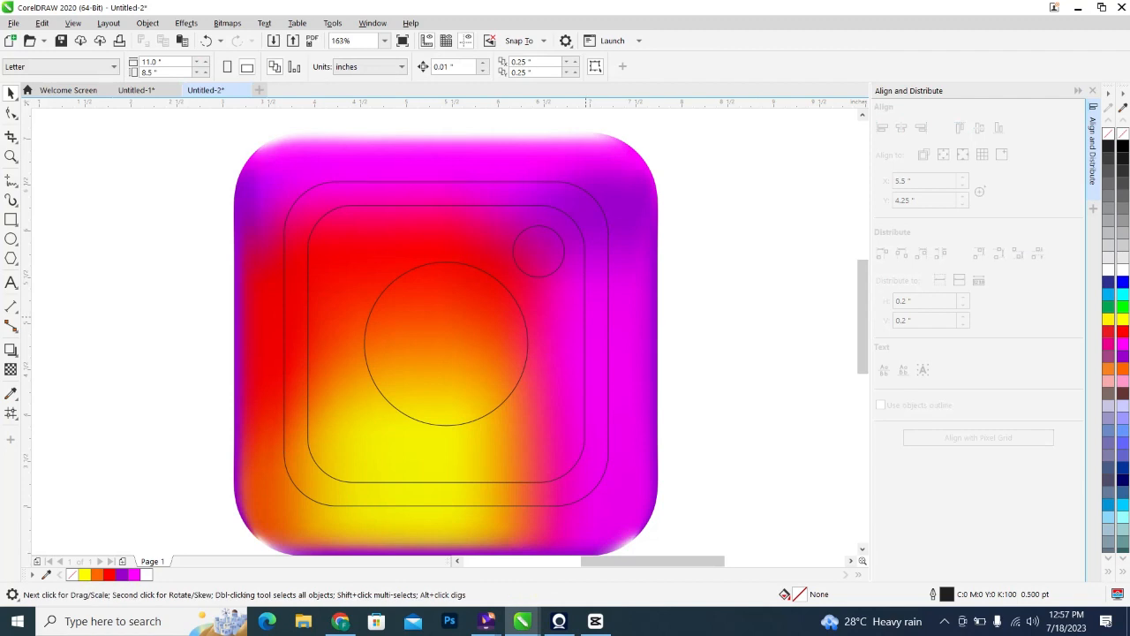
click(611, 174)
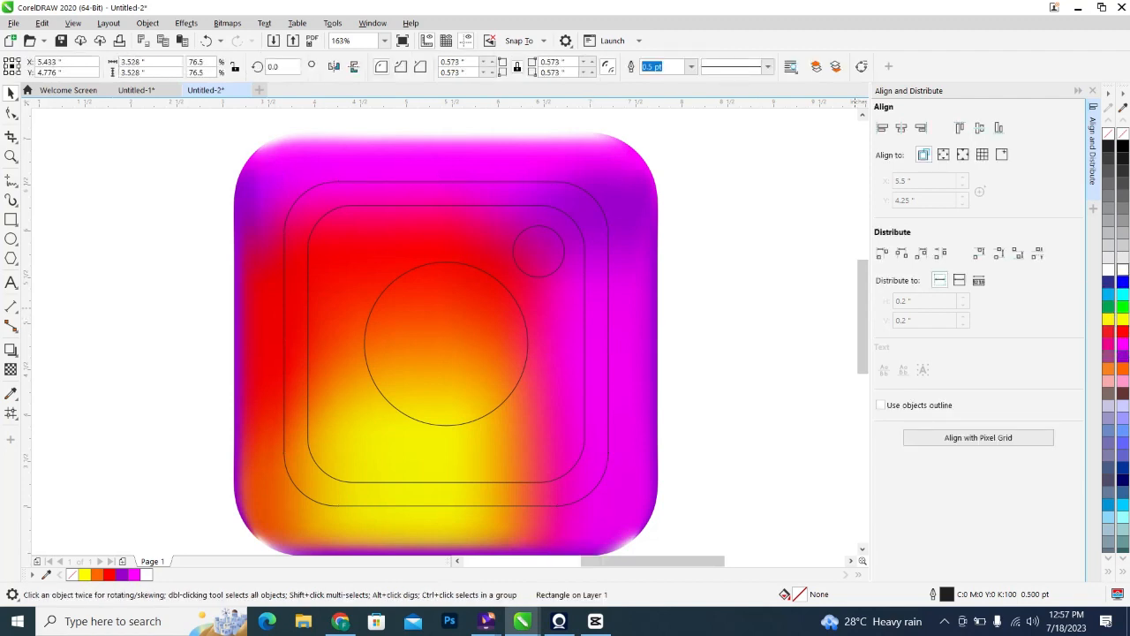
click(1122, 270)
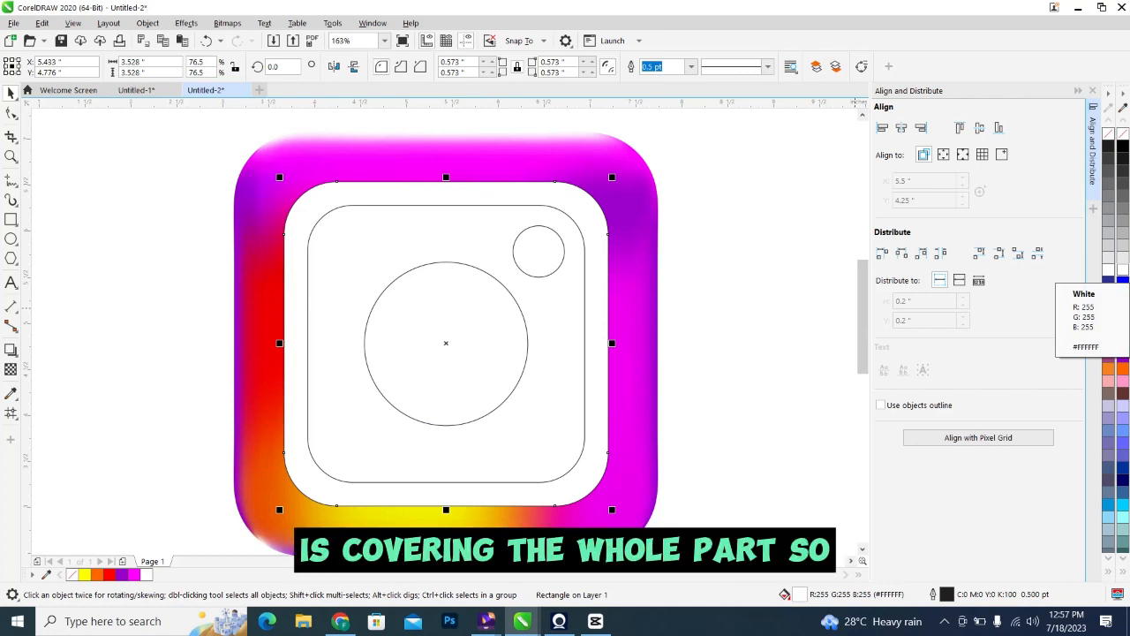
key(Escape)
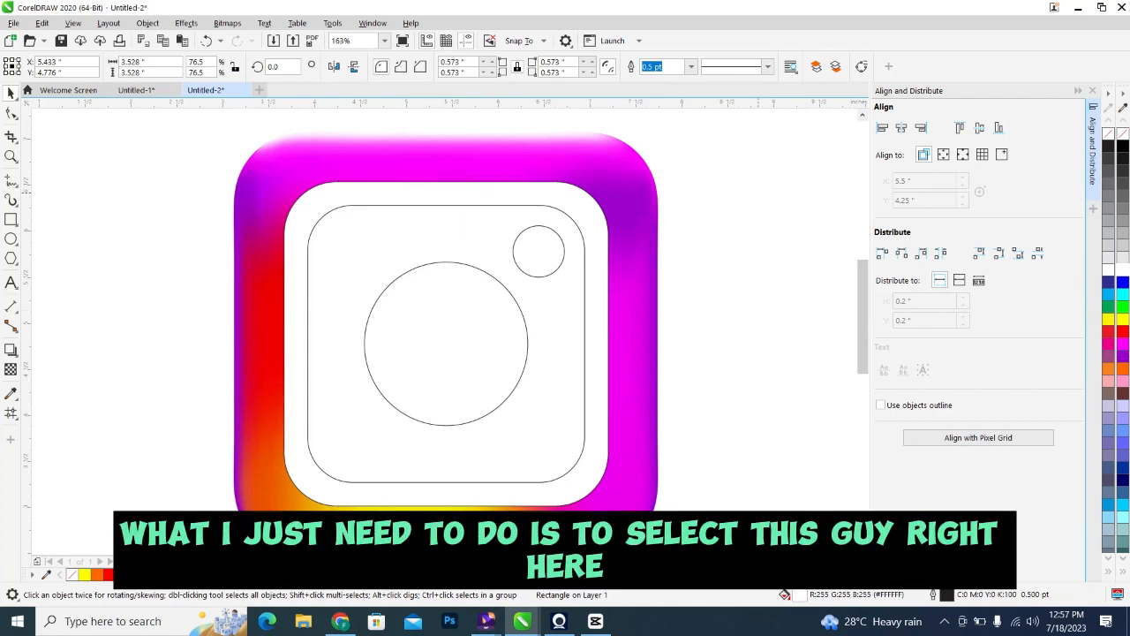
- Trim the white rounded square with the smaller rounded square inside it to leave a white frame
click(336, 248)
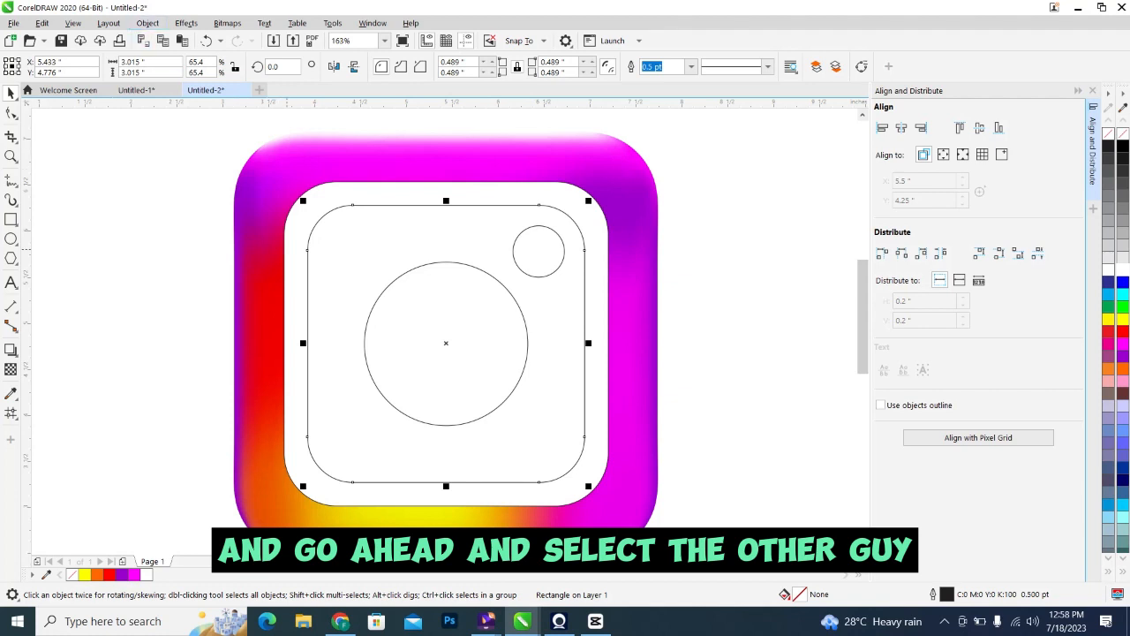
shift+click(283, 248)
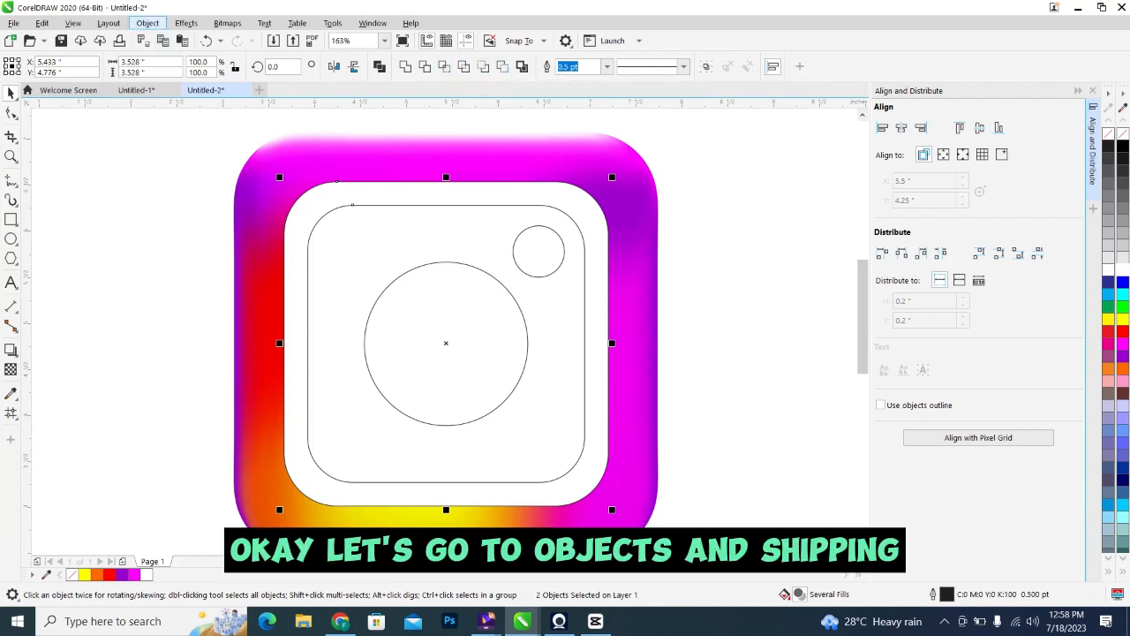
click(147, 23)
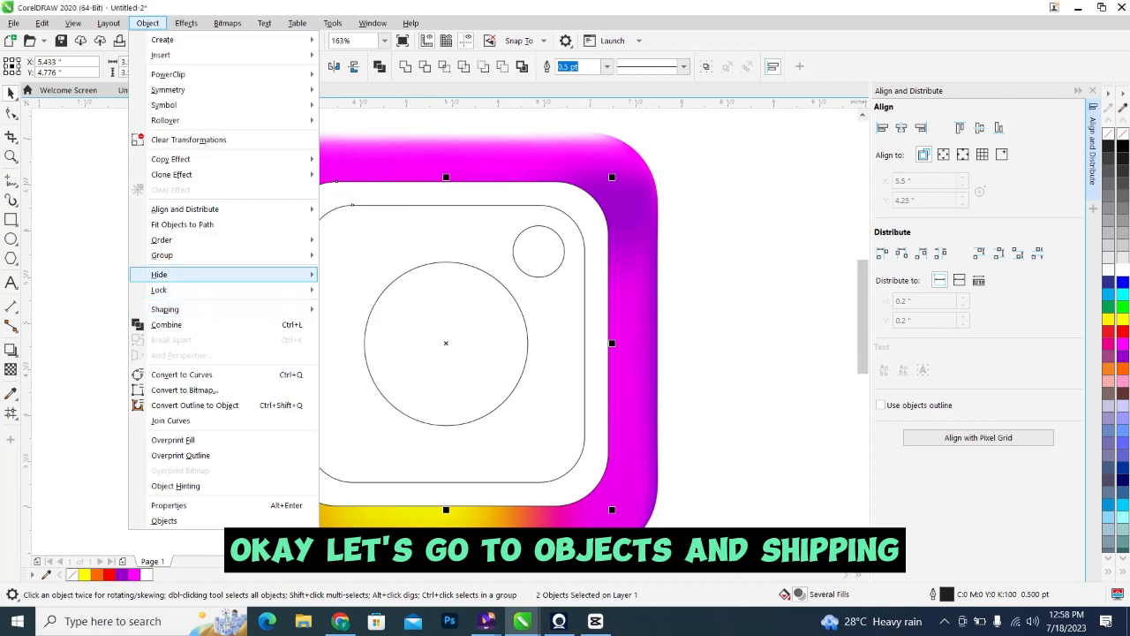
mouse_move(161, 239)
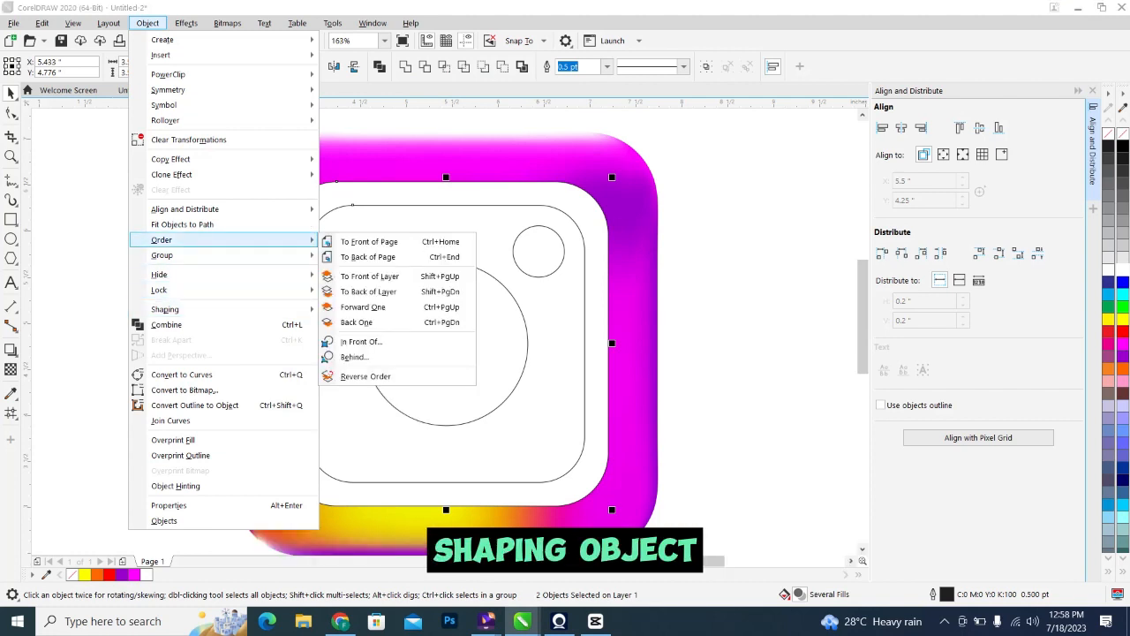
mouse_move(165, 120)
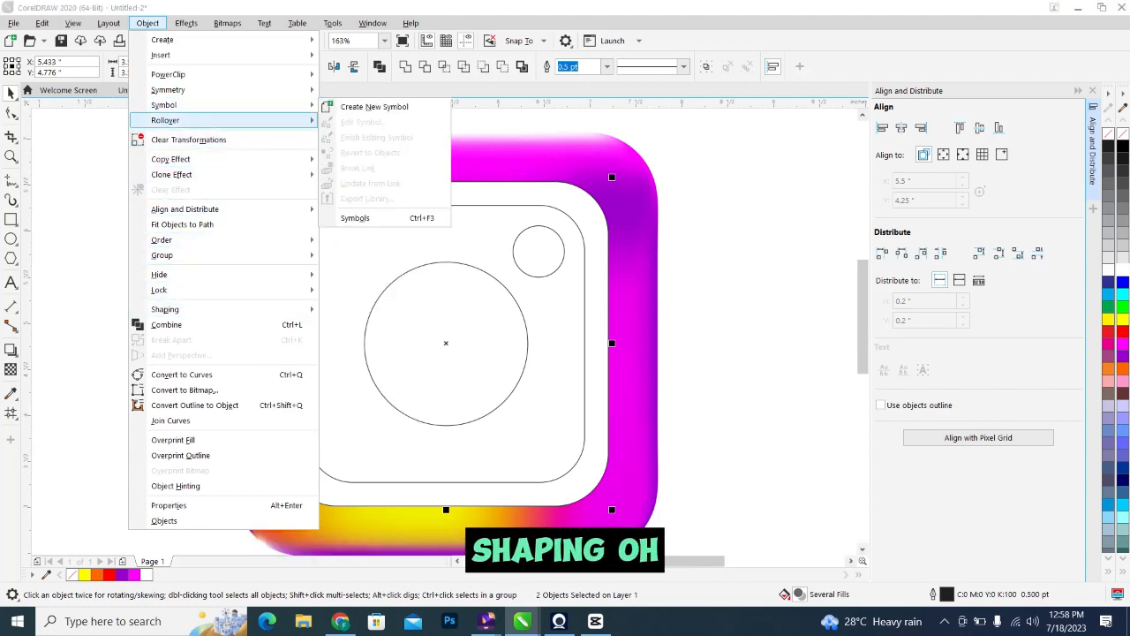
mouse_move(165, 309)
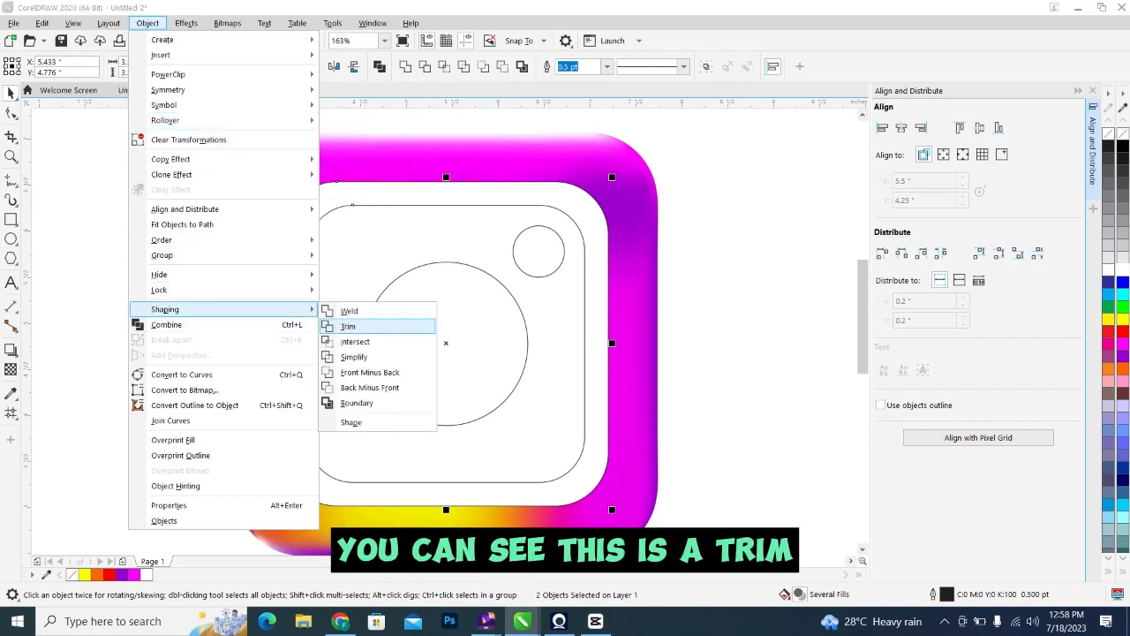
click(348, 326)
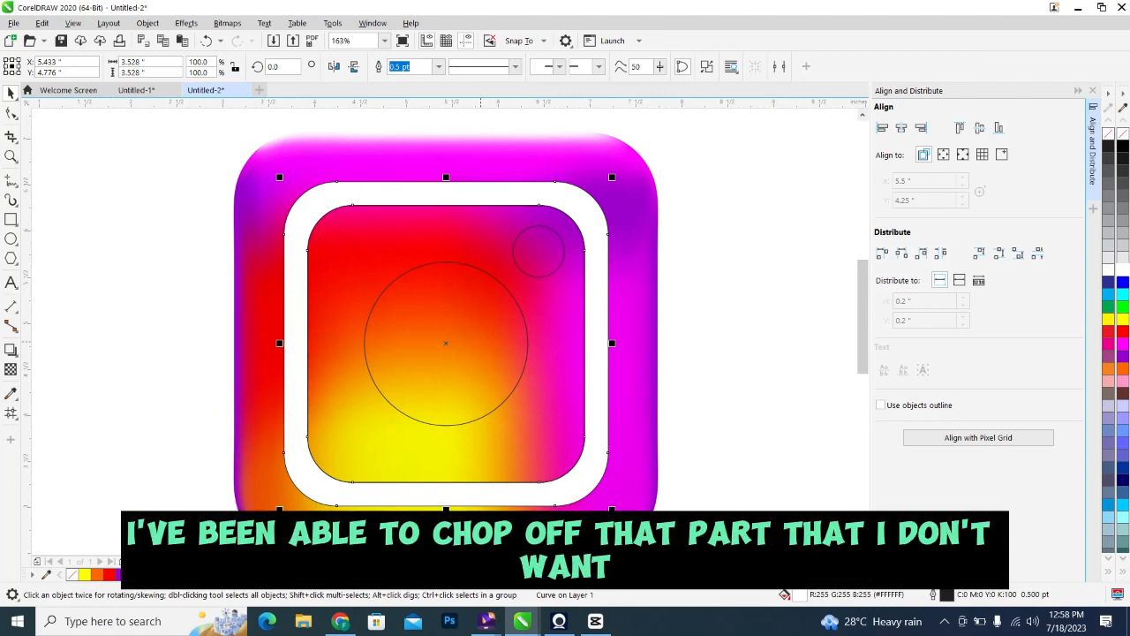
- Fill the large central circle and the small corner circle with white
click(445, 254)
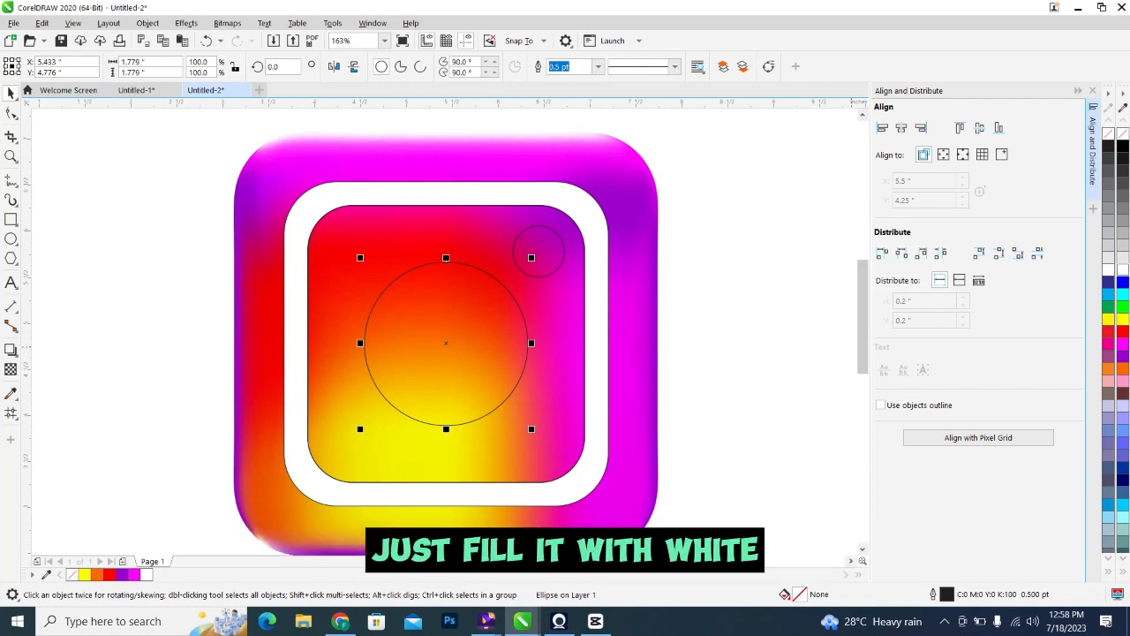
click(1110, 269)
click(542, 249)
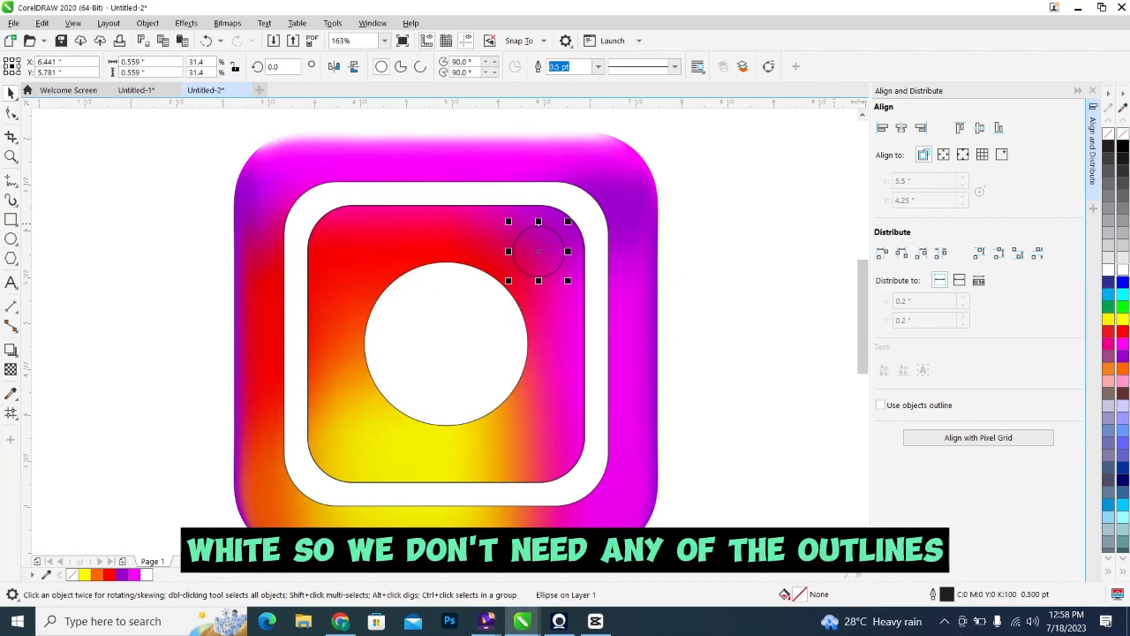
click(1109, 269)
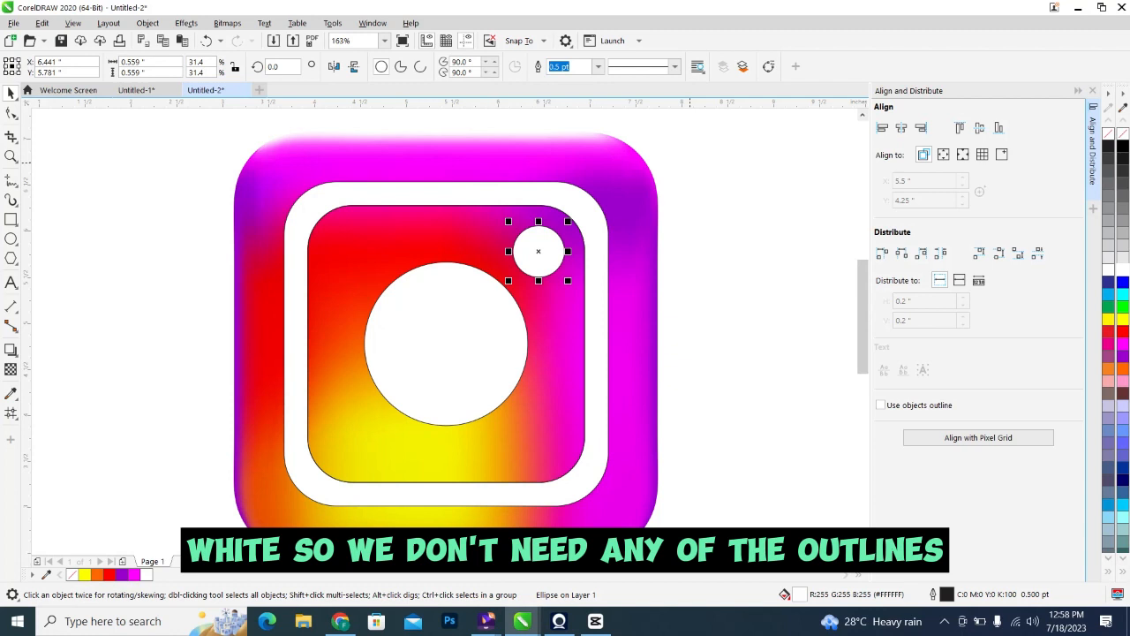
- Set the outline width of the white frame, the inner rounded square and both circles to None, and deselect them
drag(209, 163, 690, 504)
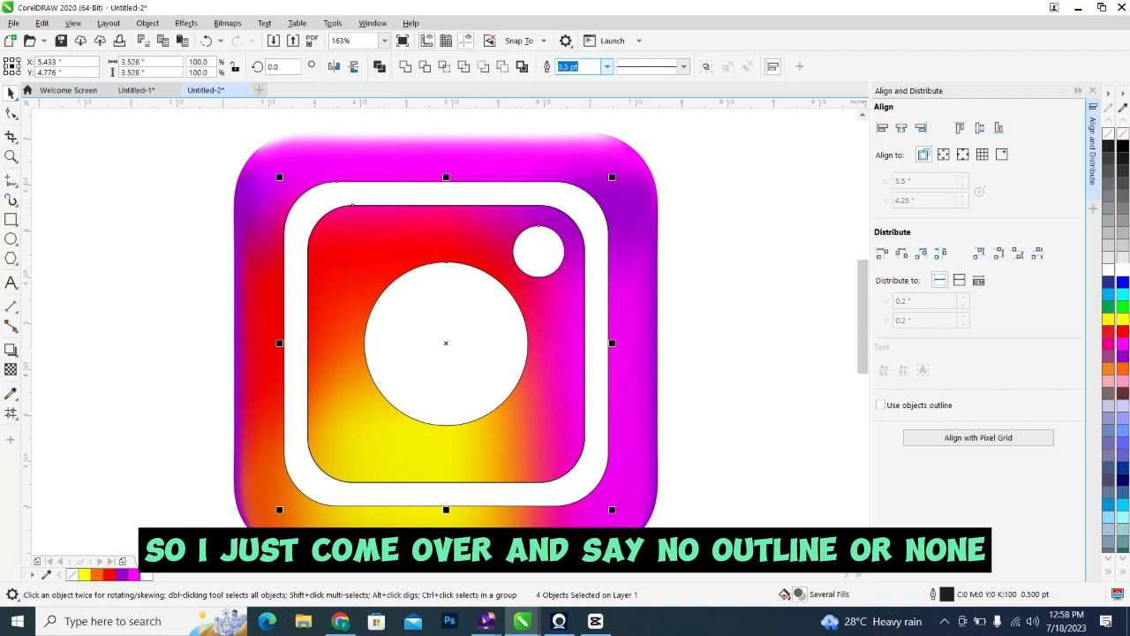
click(606, 66)
click(566, 80)
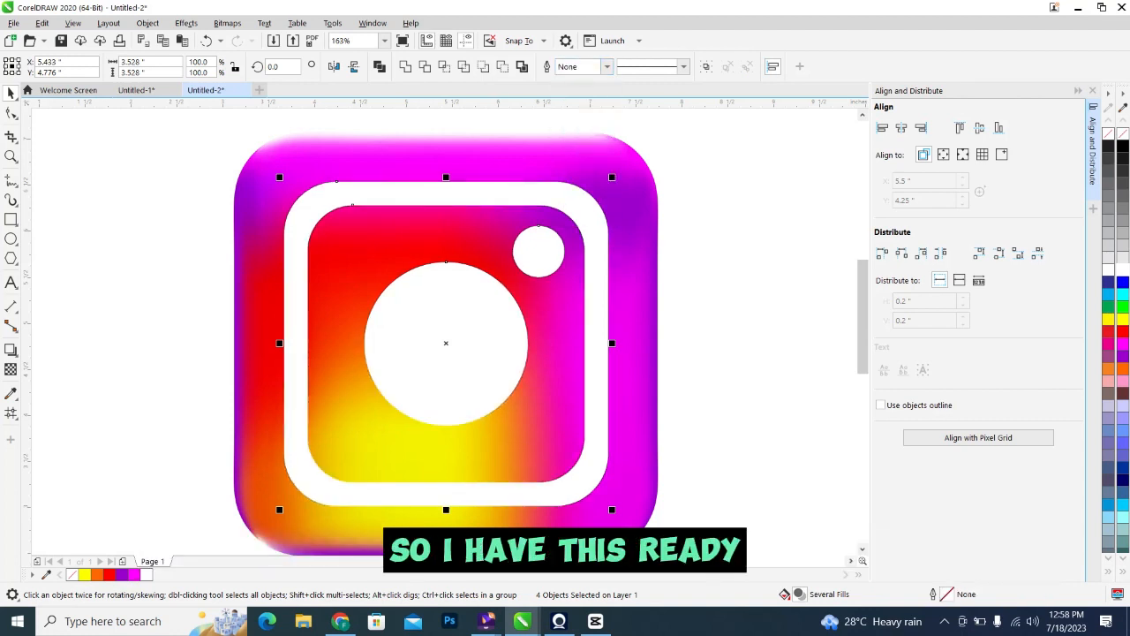
click(710, 199)
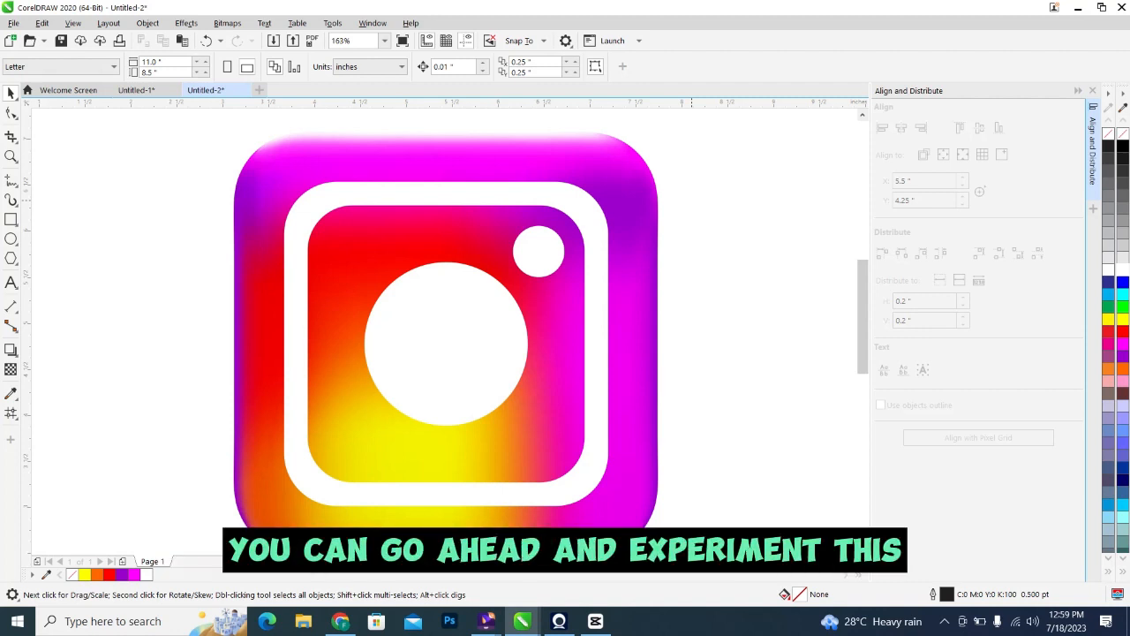
scroll(691, 347, down, 4)
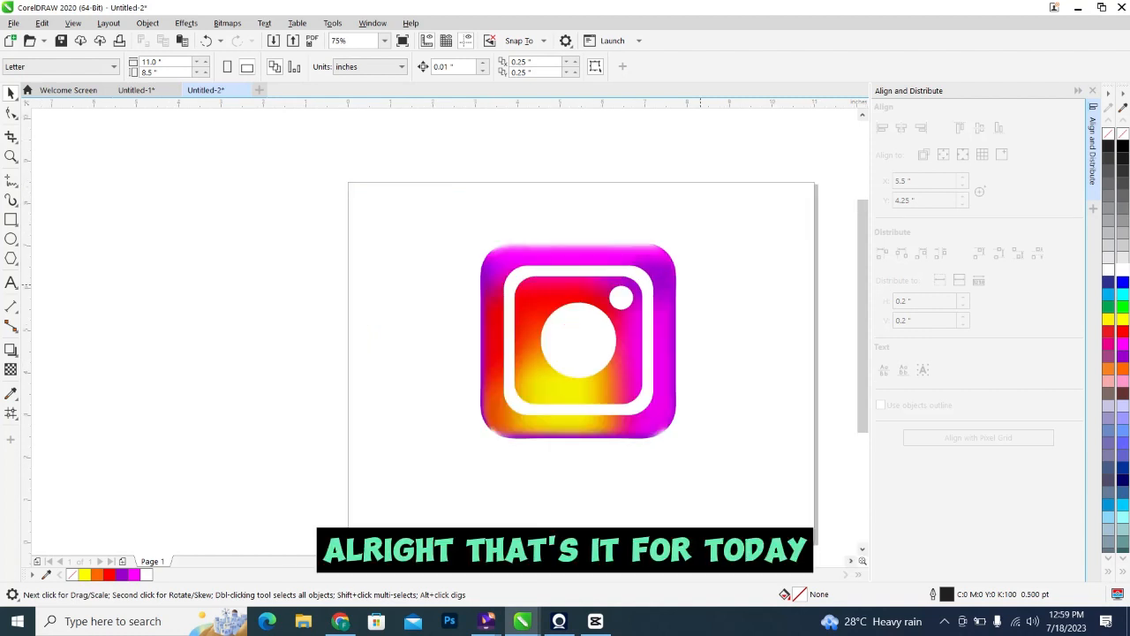